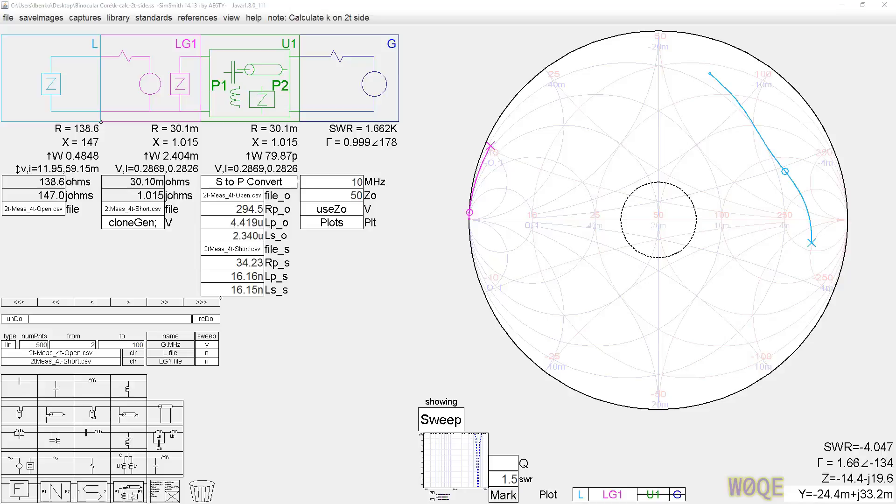
Step: Bring up the W0QE Coupling Between Coils page and scroll to the L1/L2 transformer diagram
key(alt+Tab)
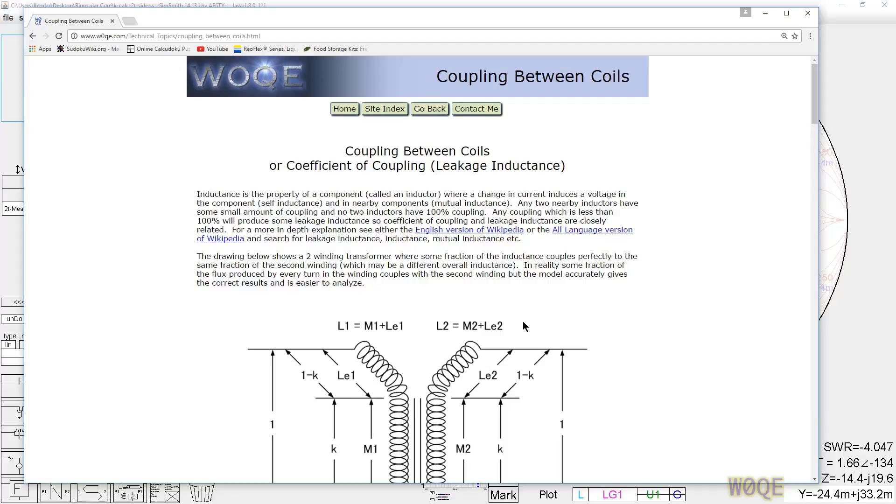
scroll(635, 327, down, 3)
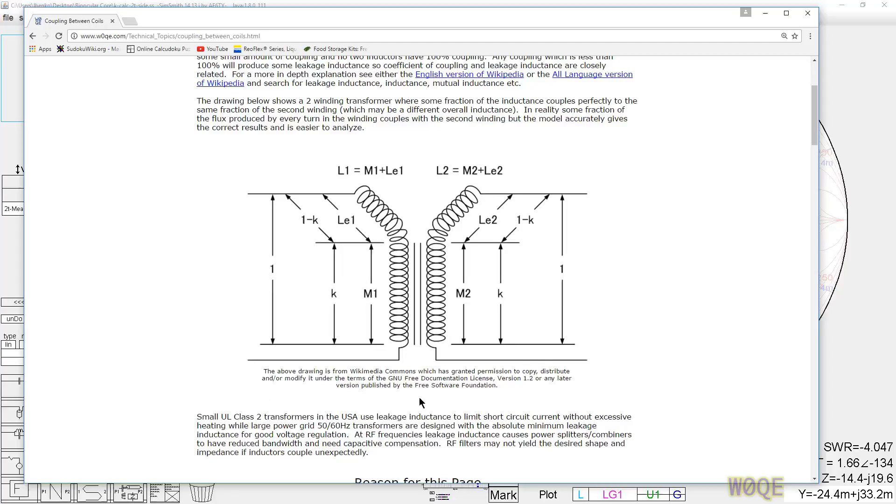
Step: Scroll the W0QE page down to the Method#1 and Method#2 coupling-measurement formulas
scroll(624, 308, down, 7)
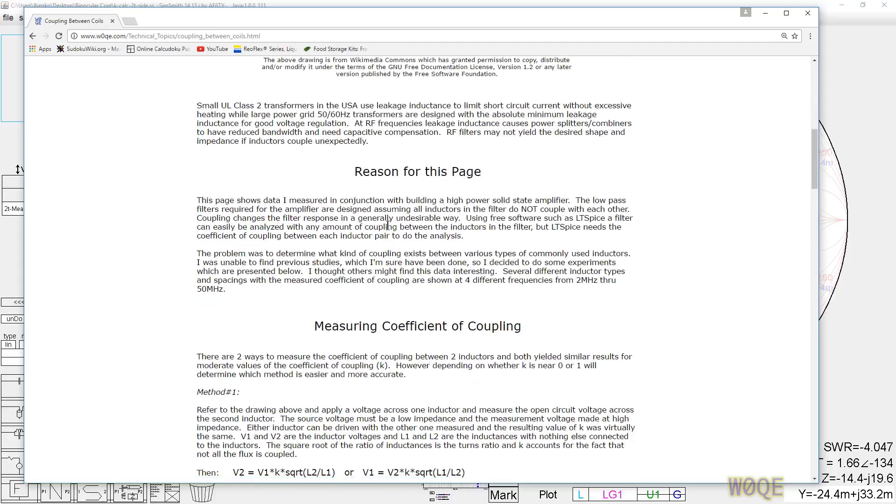
scroll(386, 222, down, 3)
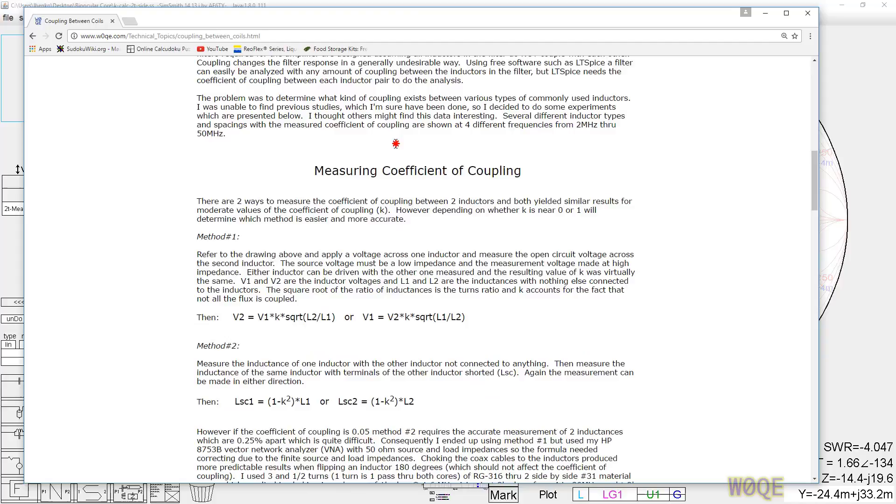
scroll(396, 146, up, 10)
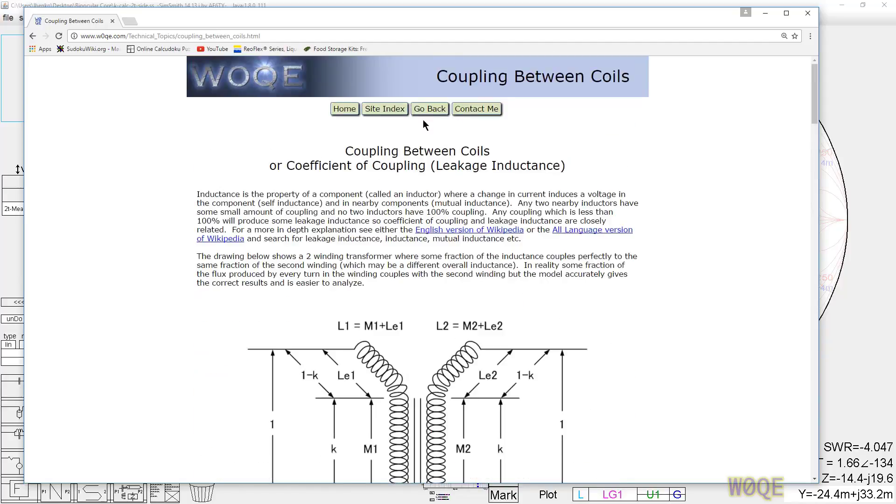
scroll(438, 225, down, 7)
scroll(437, 224, down, 3)
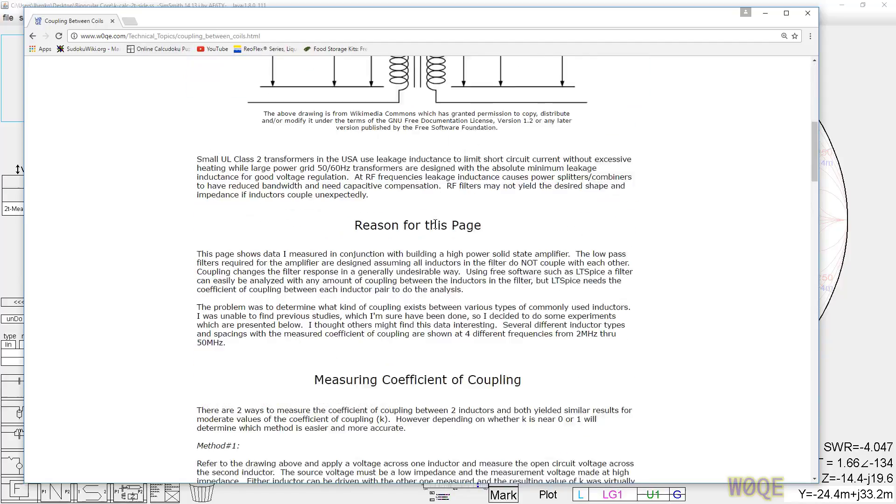
scroll(360, 201, down, 6)
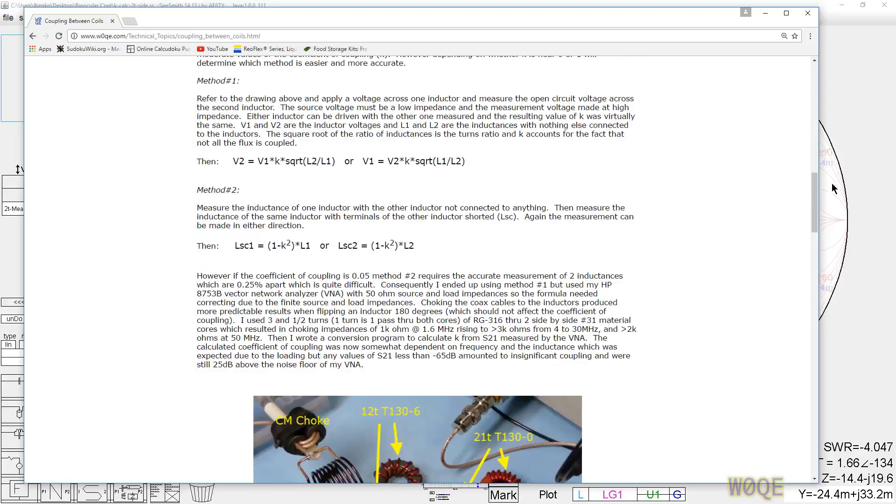
mouse_move(814, 198)
mouse_down()
mouse_move(814, 179)
mouse_move(814, 186)
mouse_up()
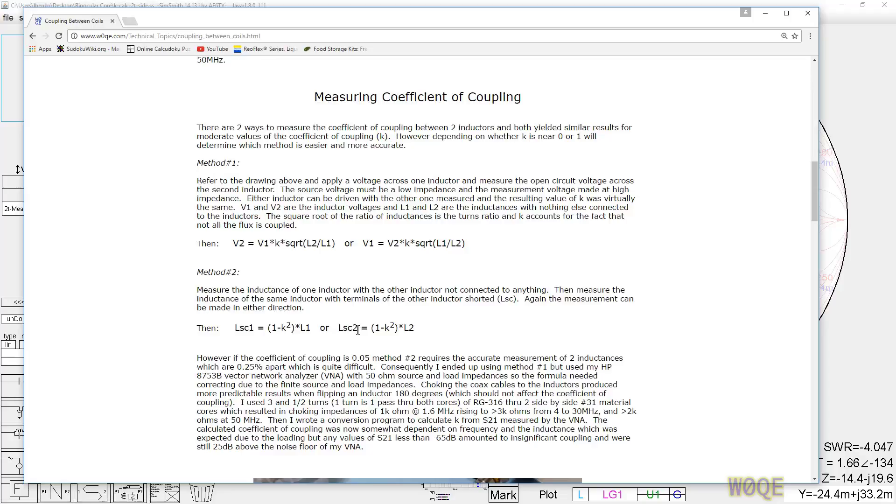
Step: Scroll to the Coefficient of Coupling Values table listing k for Configs #1–#3
scroll(359, 326, down, 3)
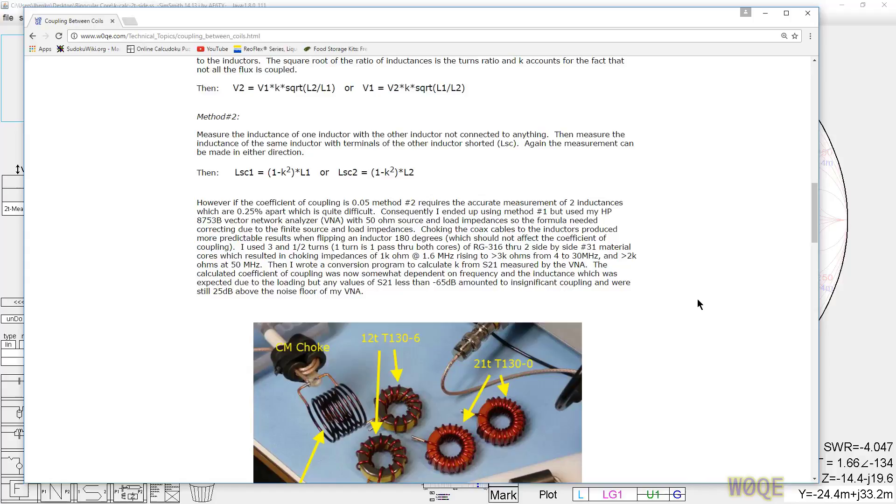
scroll(687, 297, down, 6)
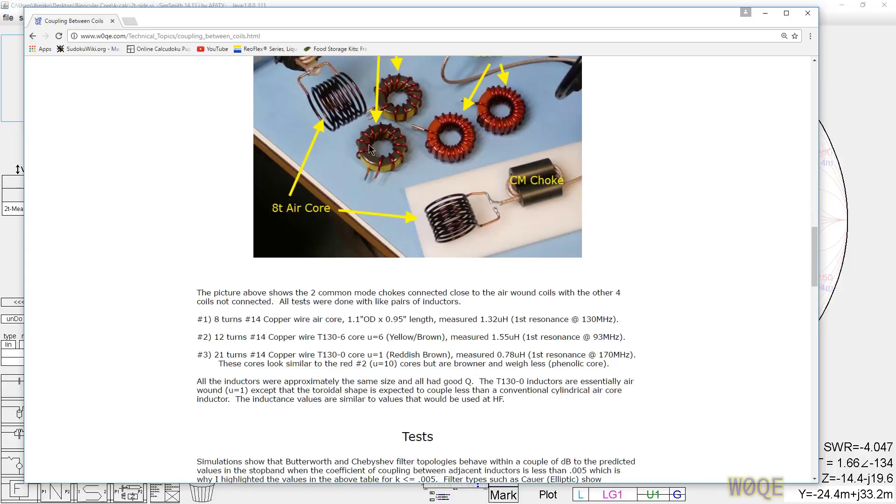
scroll(535, 114, down, 10)
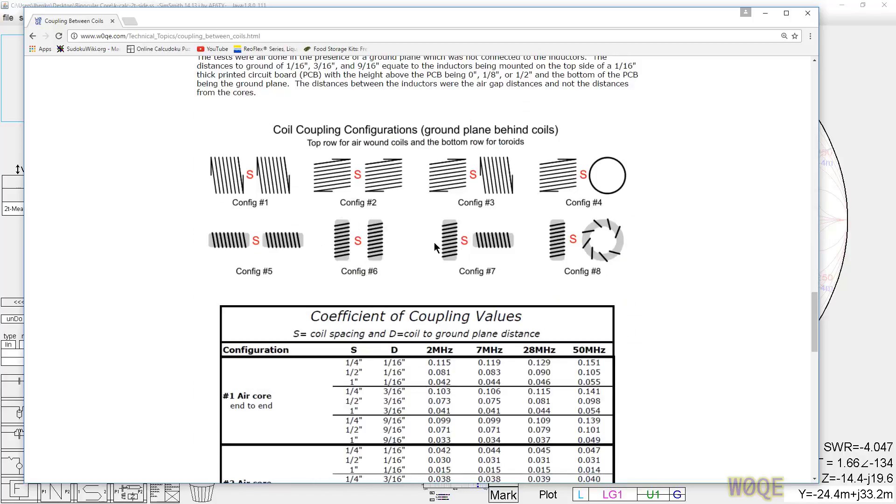
scroll(511, 304, down, 3)
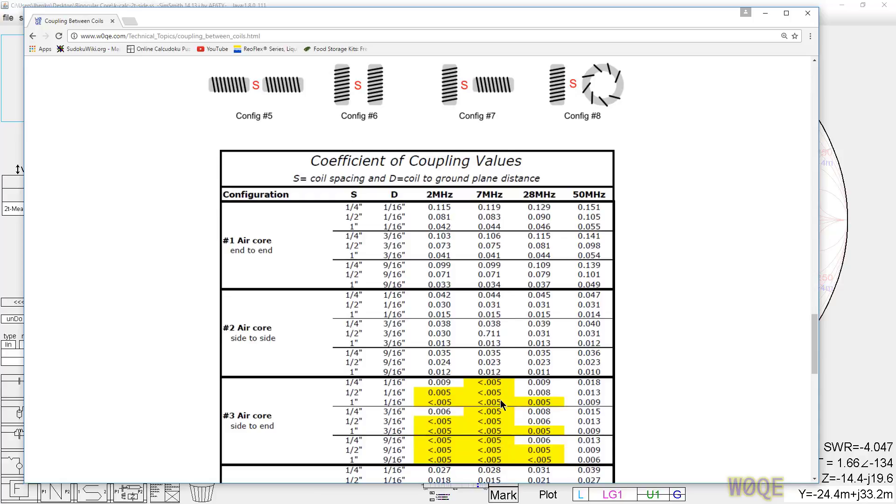
scroll(501, 400, down, 10)
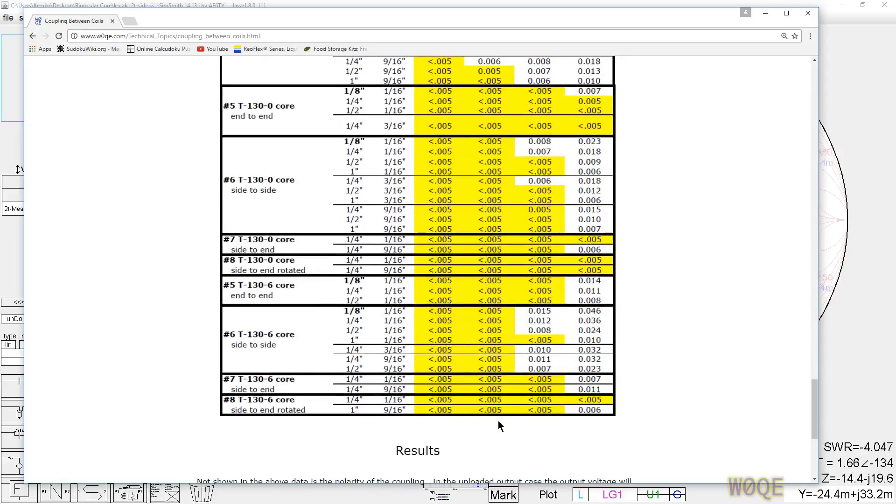
scroll(497, 411, up, 13)
scroll(486, 374, up, 5)
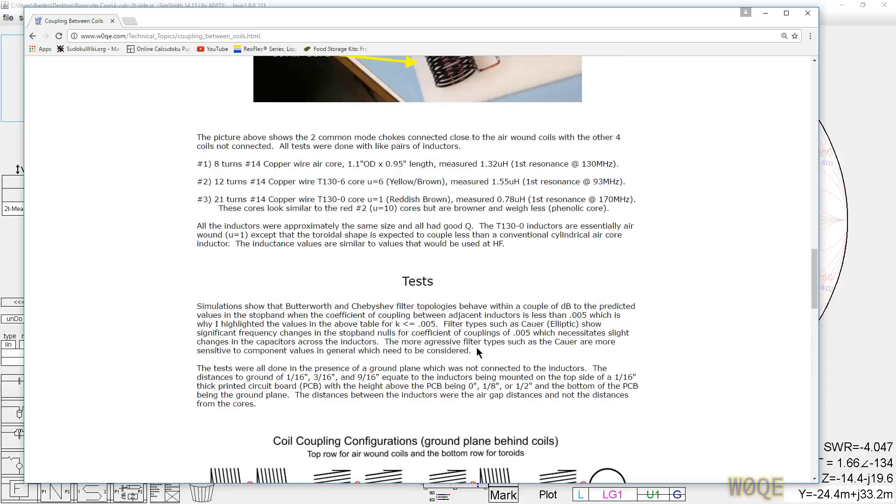
scroll(476, 348, down, 3)
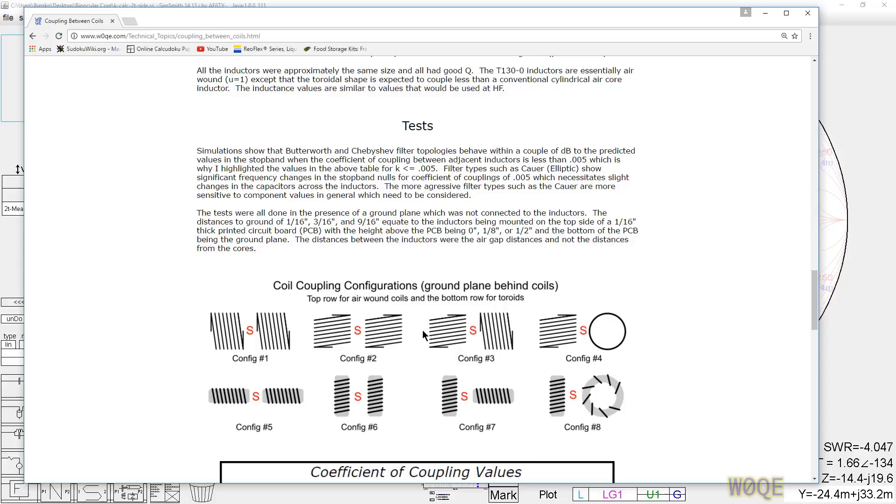
scroll(432, 363, down, 6)
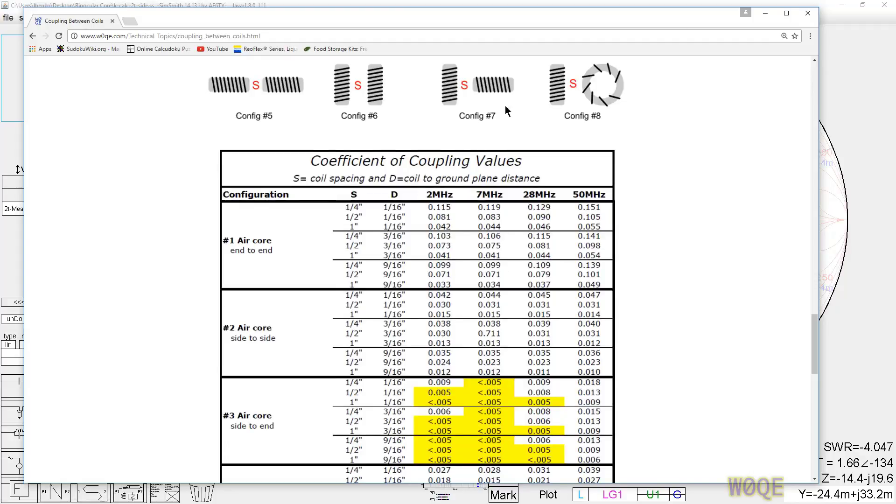
Step: Return to SimSmith and review the U1 S to P Convert script, moving its window aside
click(766, 14)
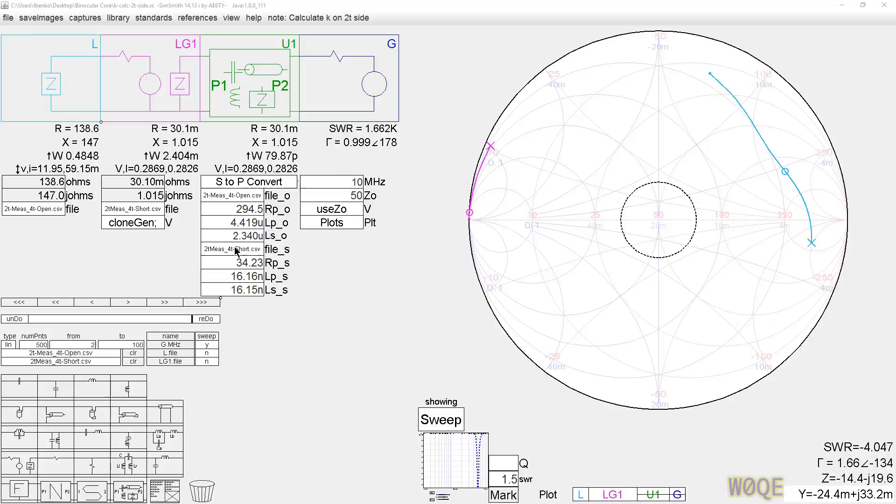
double_click(249, 185)
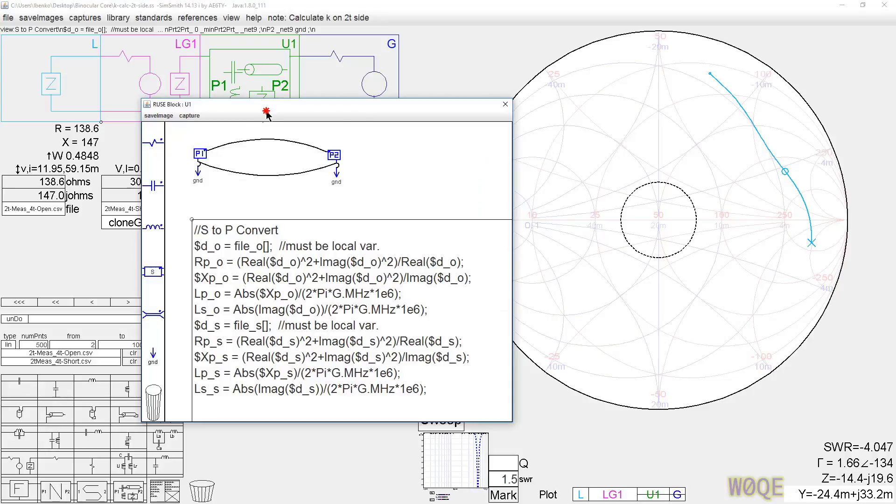
drag(221, 110, 172, 97)
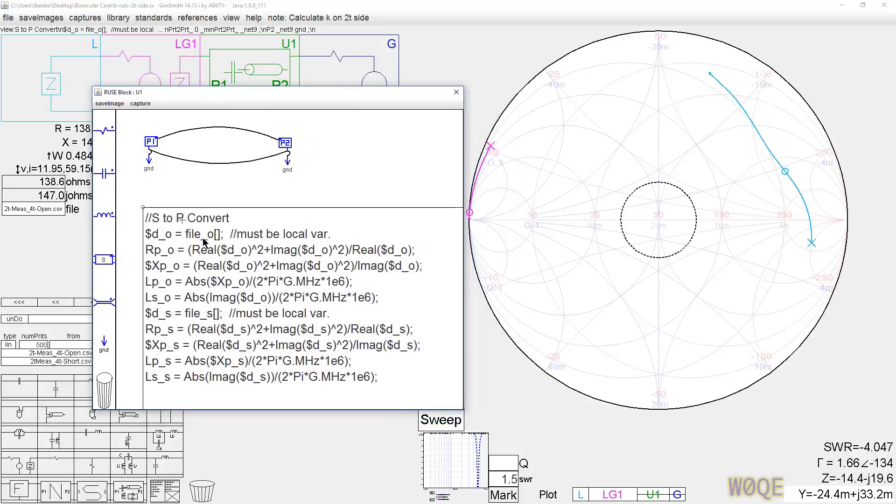
drag(262, 96, 493, 85)
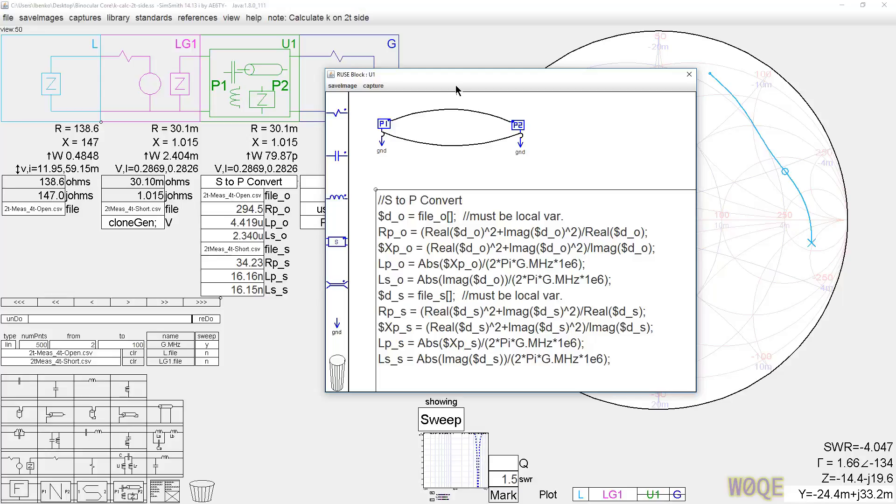
drag(457, 87, 511, 147)
Step: Close the U1 script and raise the analysis frequency to 20 MHz via the MHz field
click(743, 134)
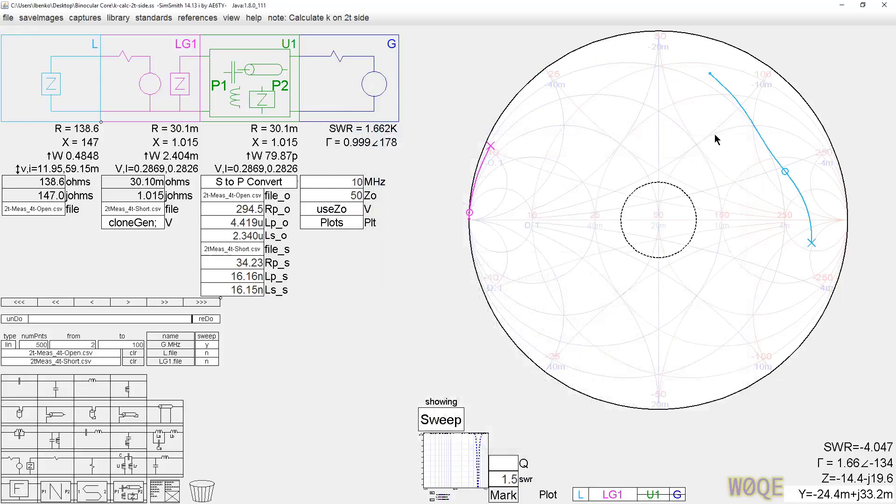
double_click(350, 179)
text(1.5)
scroll(354, 182, up, 3)
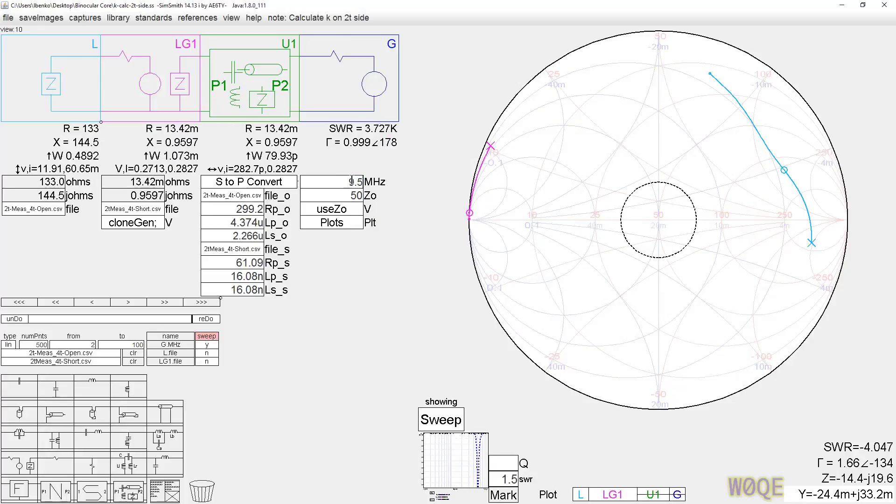
scroll(353, 182, down, 4)
scroll(353, 182, up, 2)
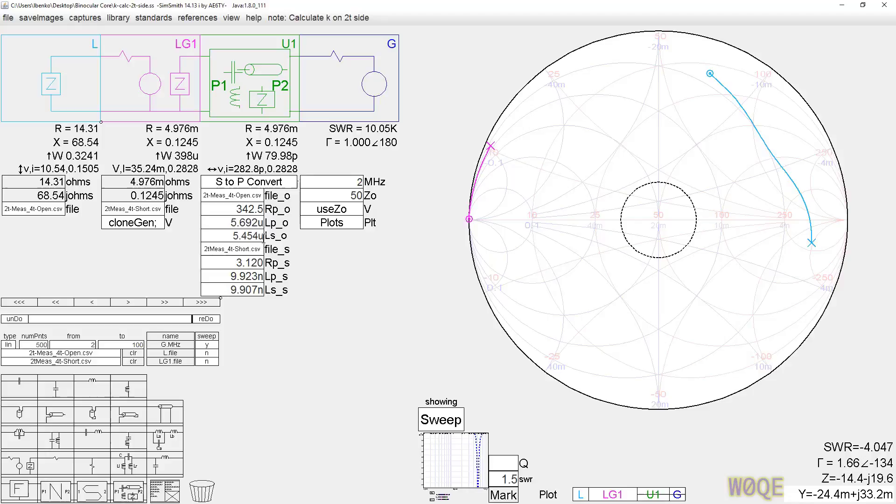
scroll(334, 181, up, 1)
scroll(334, 180, up, 4)
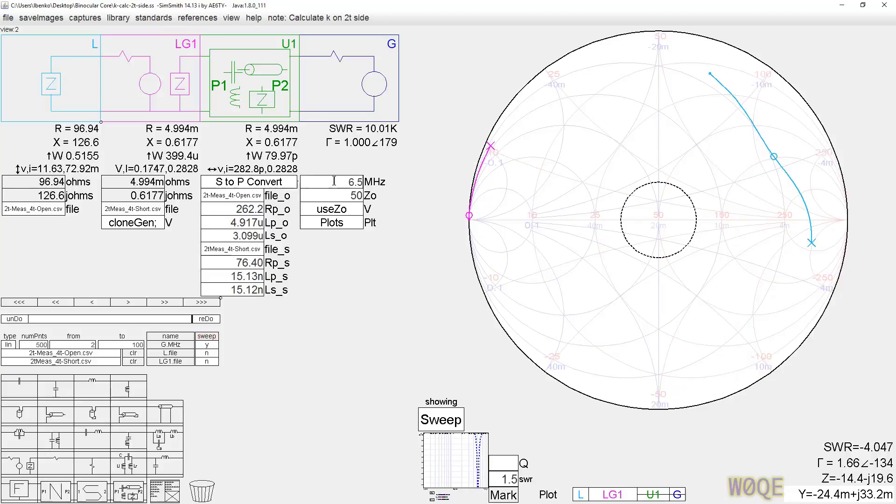
scroll(334, 182, up, 1)
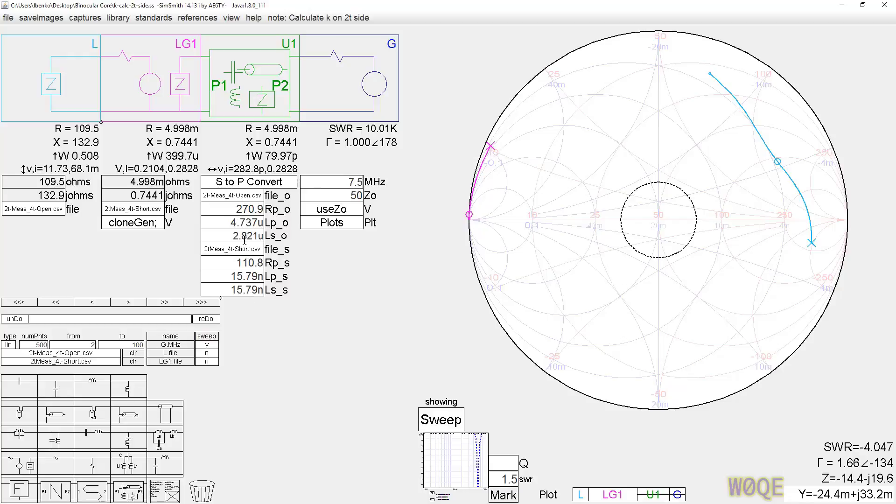
scroll(338, 179, up, 2)
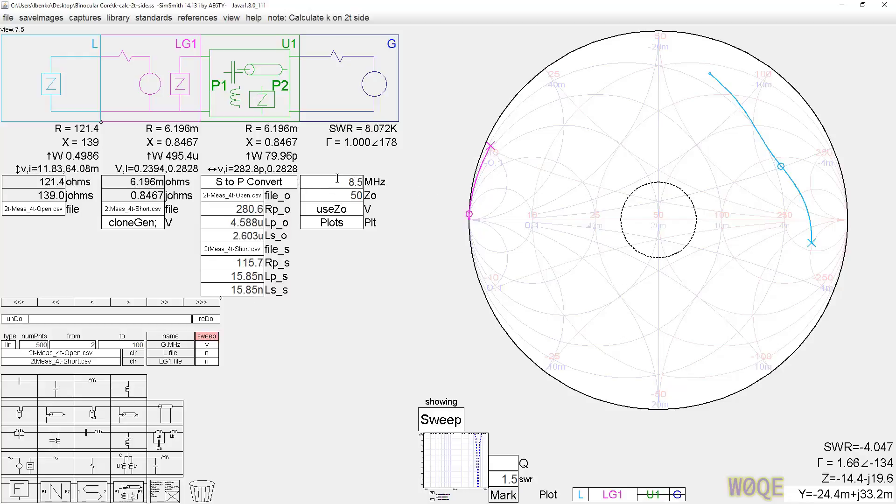
scroll(337, 179, up, 11)
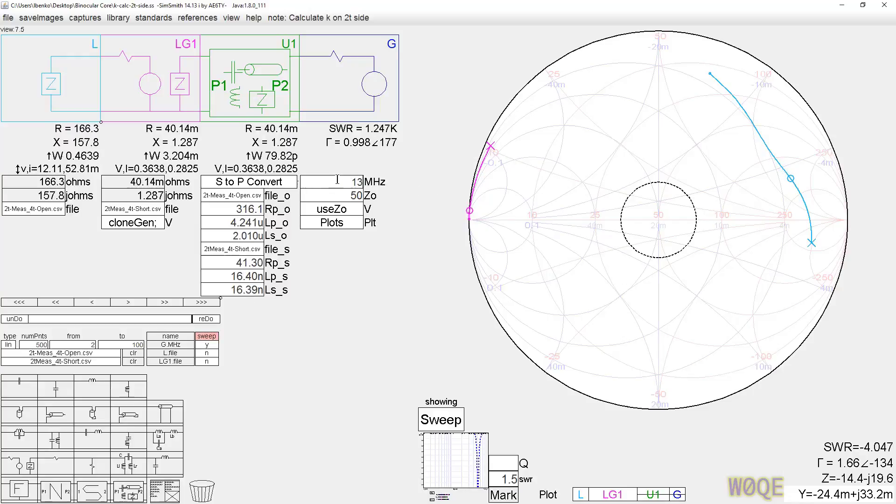
scroll(338, 180, up, 11)
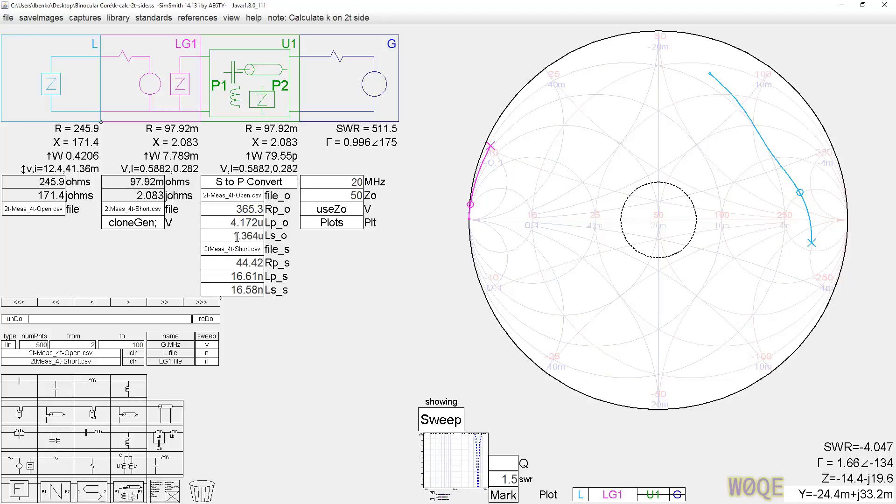
Step: Review the k-S/k-P plot expressions alongside the converted S to P values, then close them
click(332, 224)
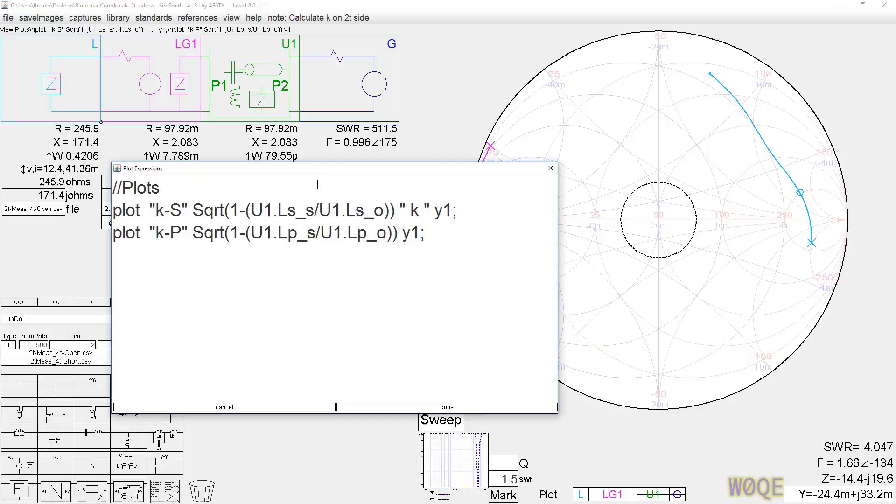
drag(305, 172, 258, 229)
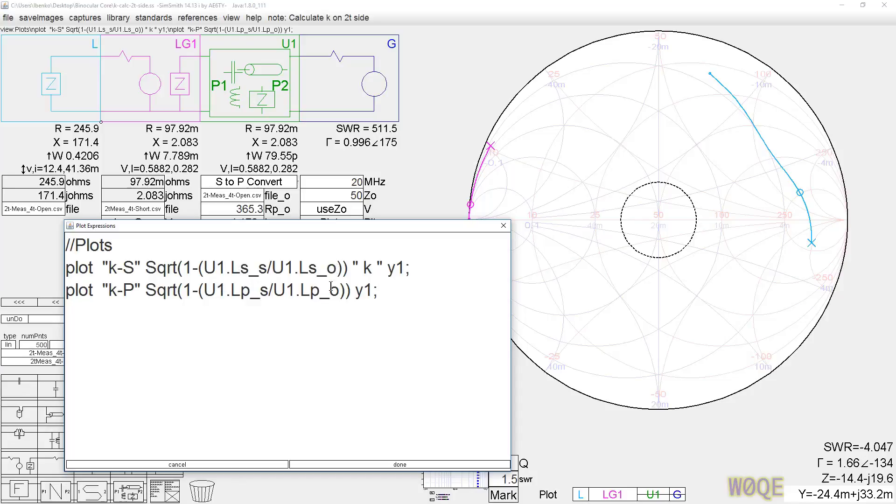
click(426, 465)
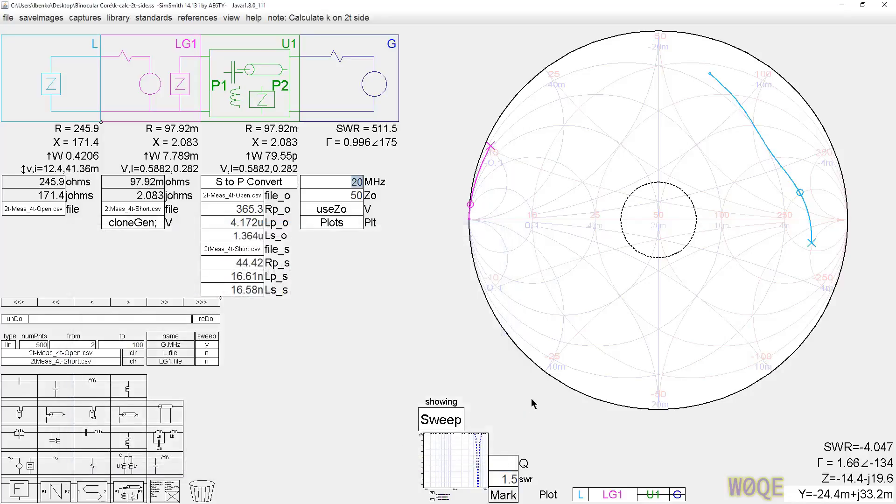
Step: Show the k-S curve from 2 to 100 MHz, read values along it, and rescale the y-axis
click(452, 458)
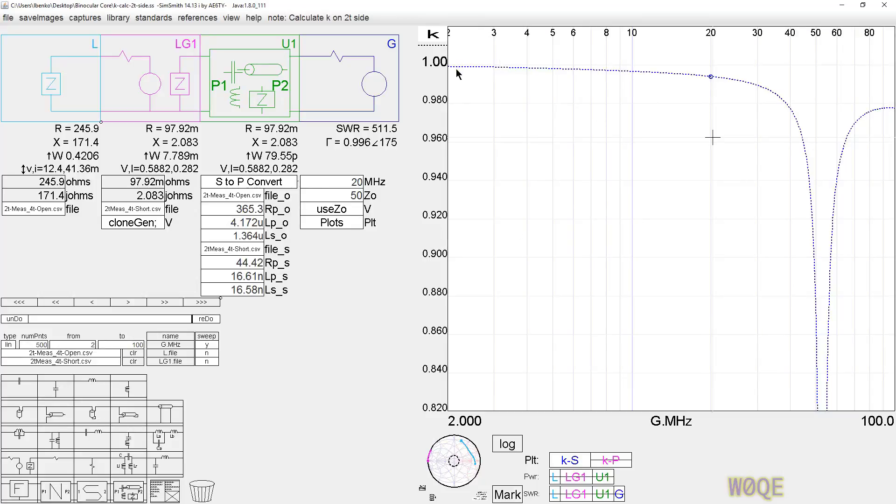
drag(473, 71, 718, 77)
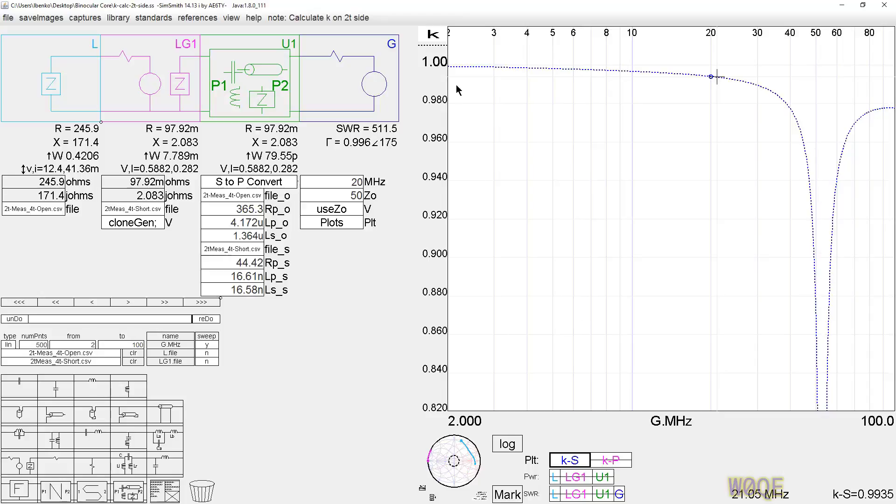
scroll(436, 79, down, 3)
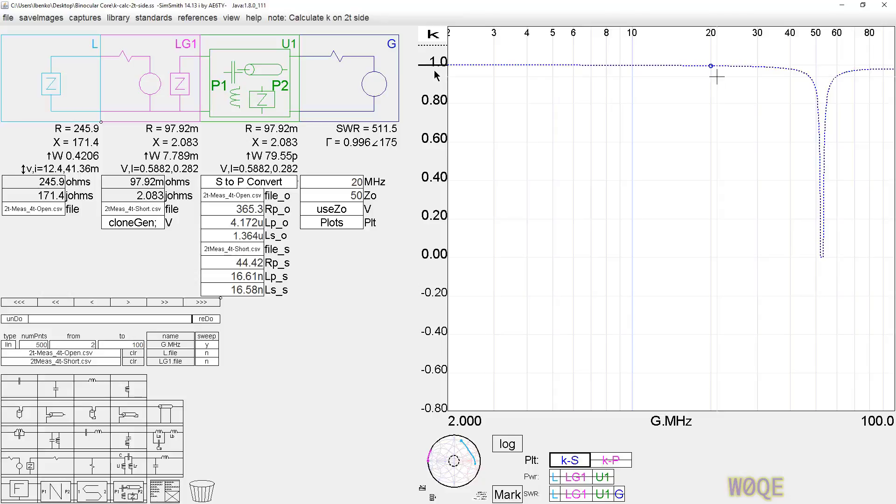
scroll(437, 75, up, 1)
scroll(436, 75, up, 1)
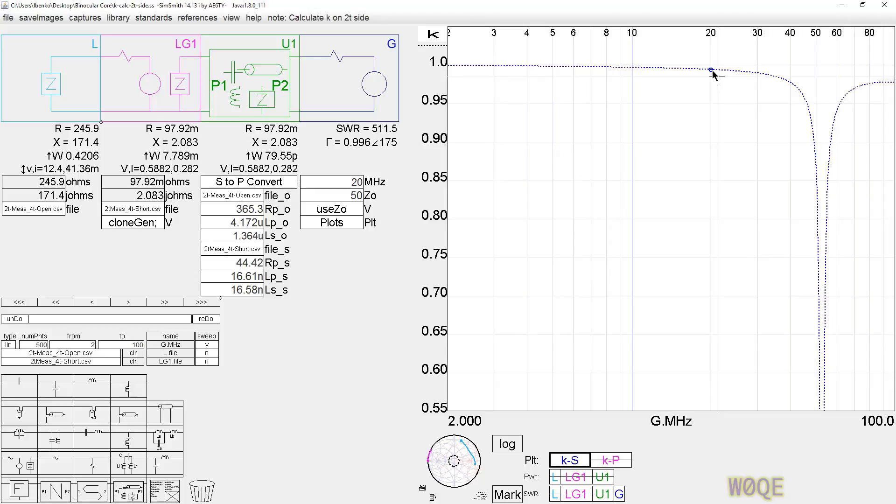
Step: Add the k-P trace and zoom the plot to 0.982–1.000 over 2.193–80.99 MHz
click(609, 463)
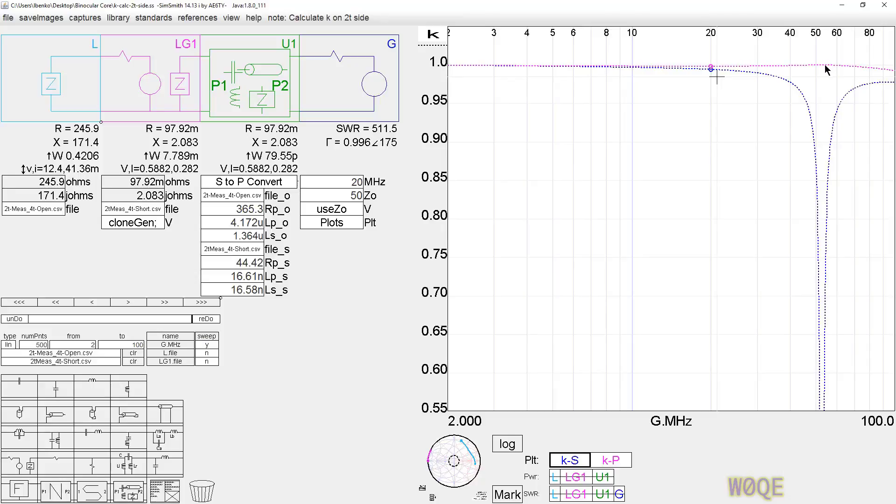
scroll(430, 110, up, 2)
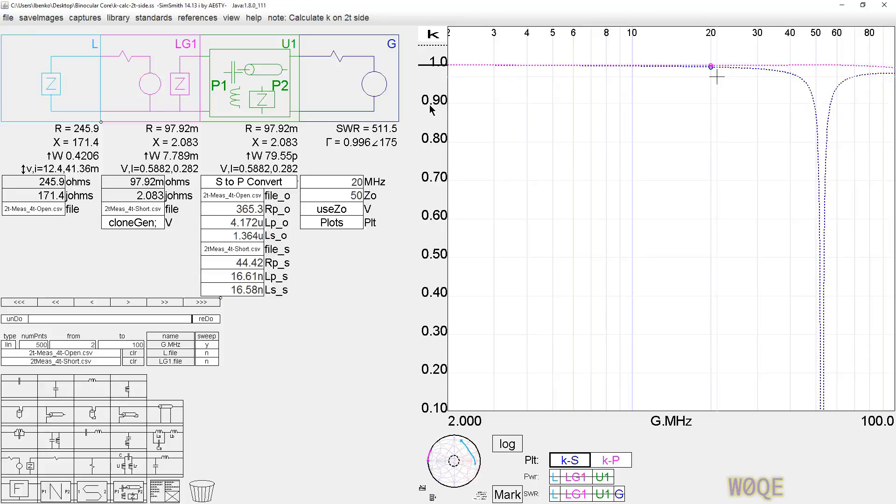
scroll(430, 110, up, 3)
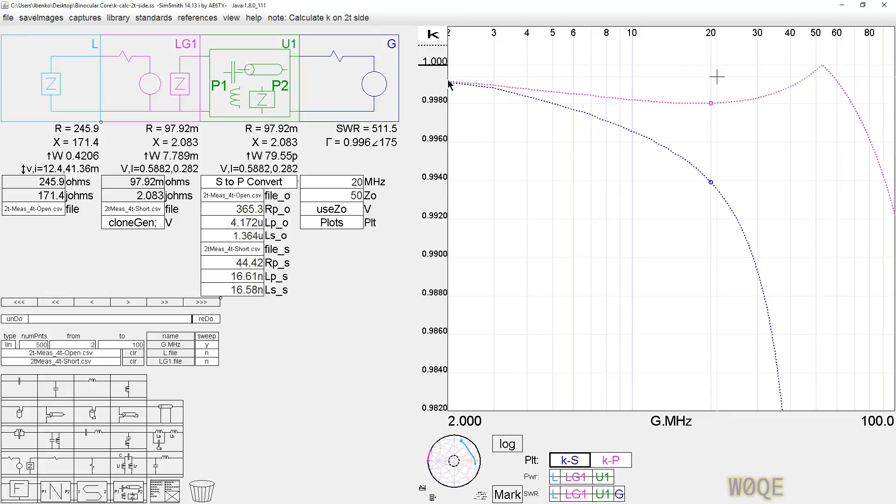
scroll(581, 87, up, 1)
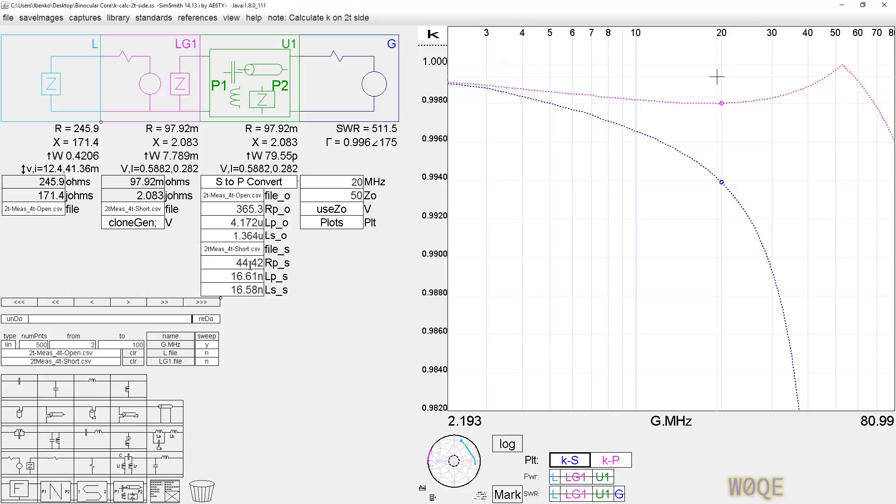
mouse_move(251, 263)
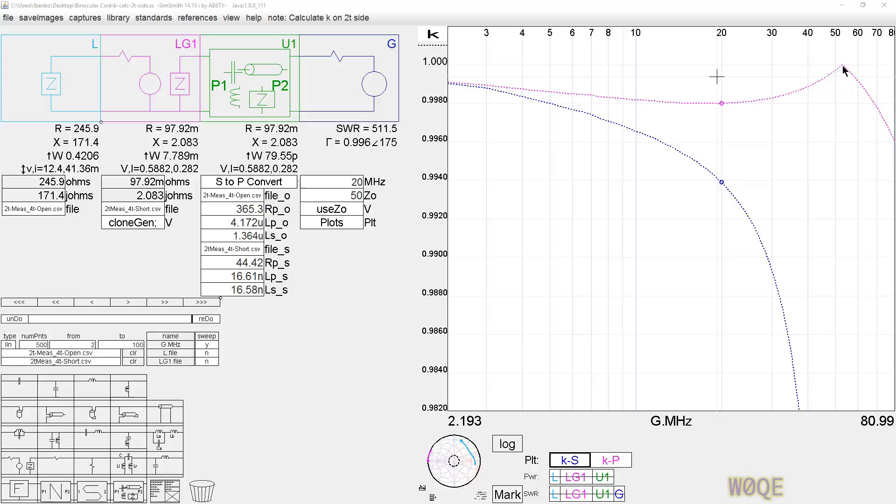
Step: Inspect the U1 block's RUSE script, then close the script editor
double_click(224, 186)
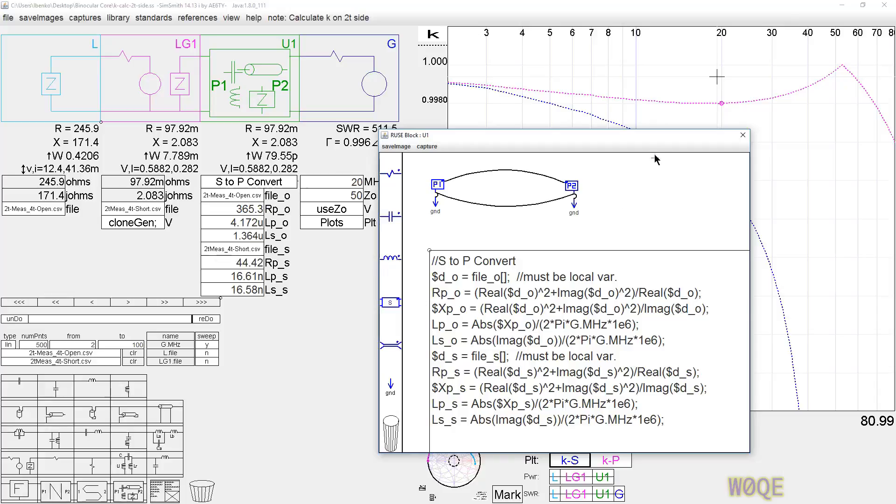
click(743, 135)
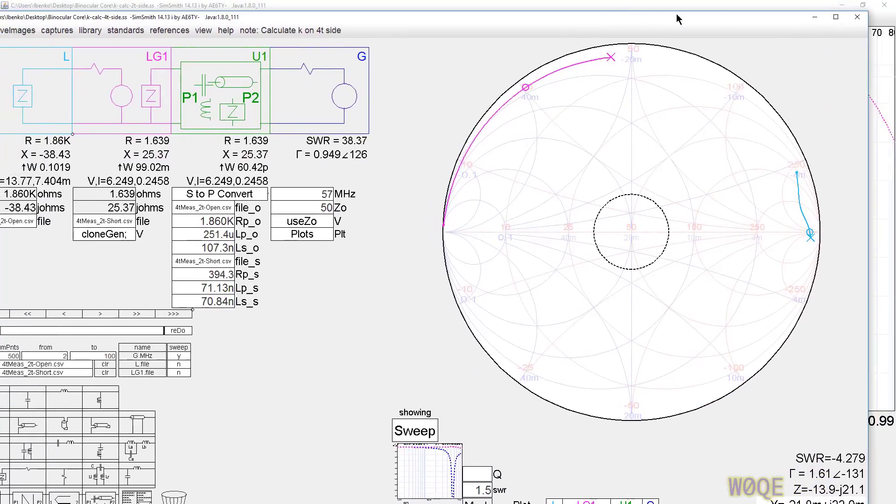
Step: Maximize the 4t-side window, show its k-versus-frequency plot, and arrange it beside the 2t-side window
click(836, 17)
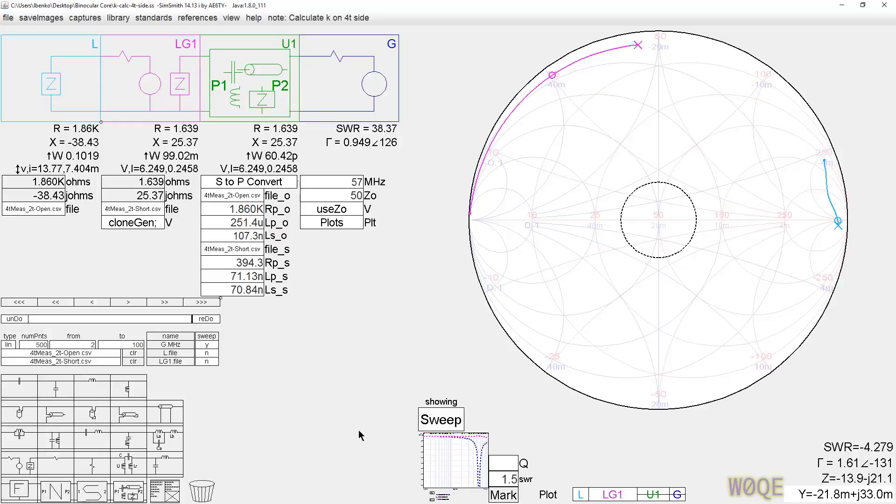
click(465, 463)
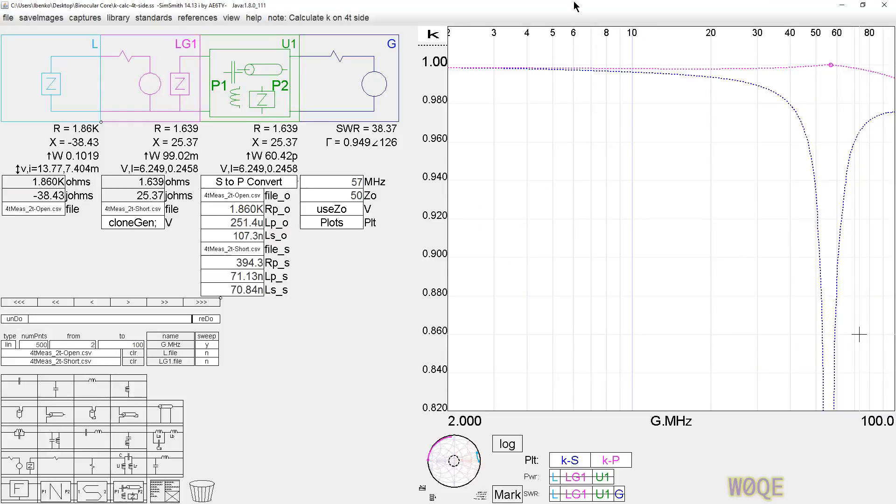
drag(579, 5, 259, 35)
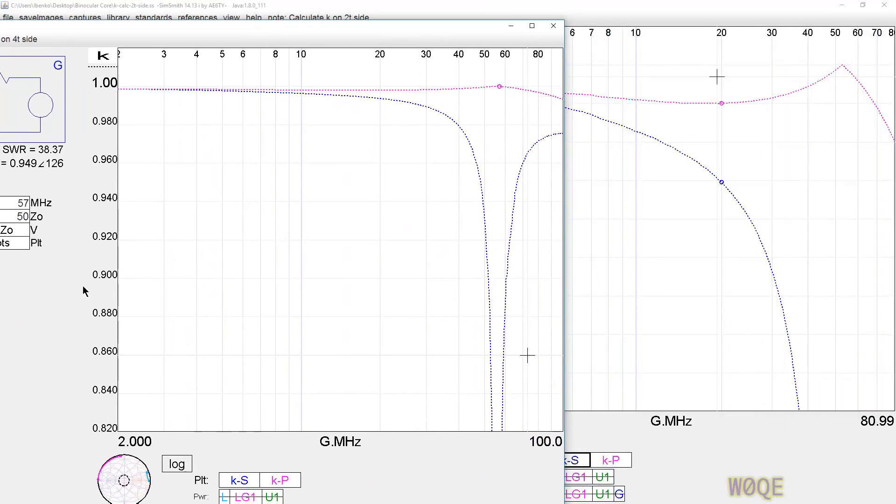
click(669, 294)
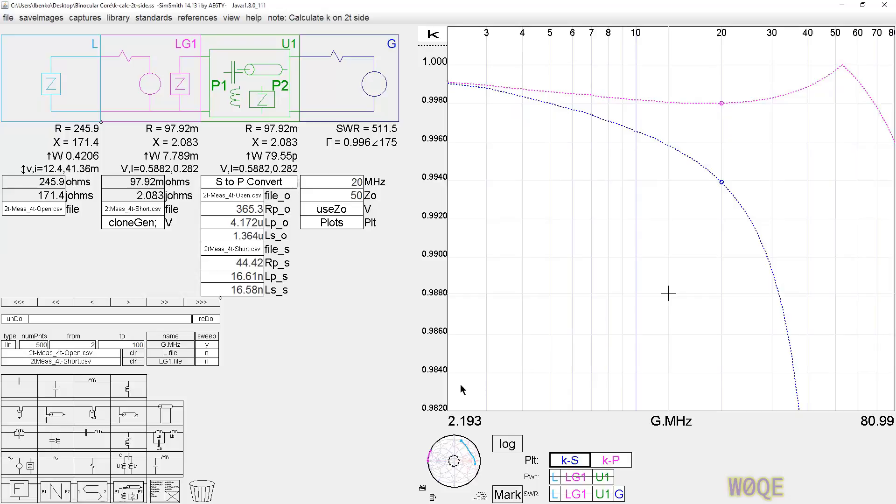
double_click(389, 14)
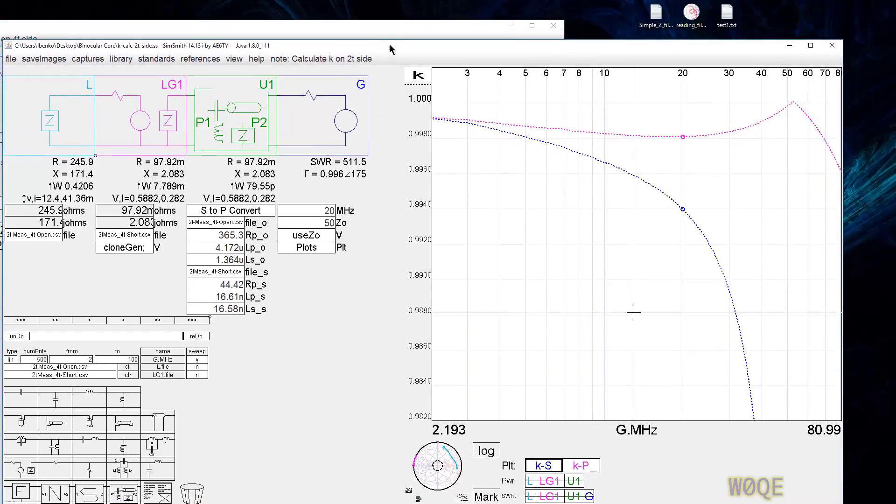
click(390, 29)
scroll(98, 363, down, 2)
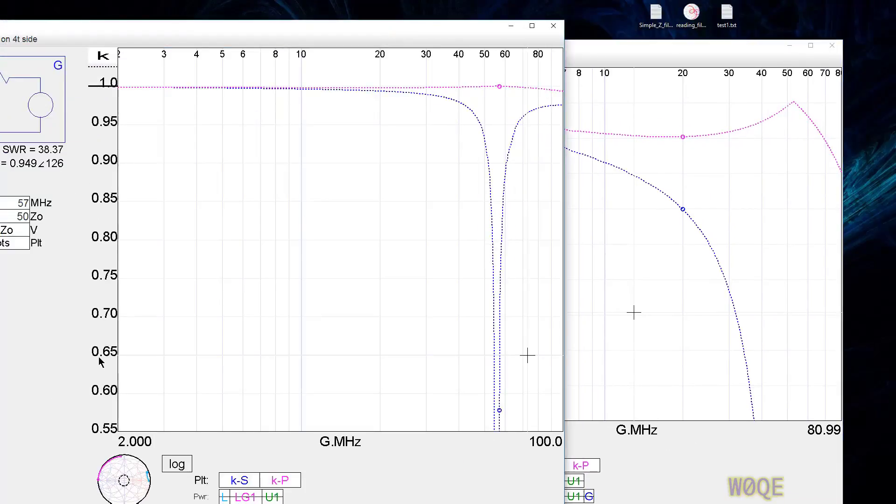
scroll(99, 362, up, 3)
scroll(99, 362, up, 3)
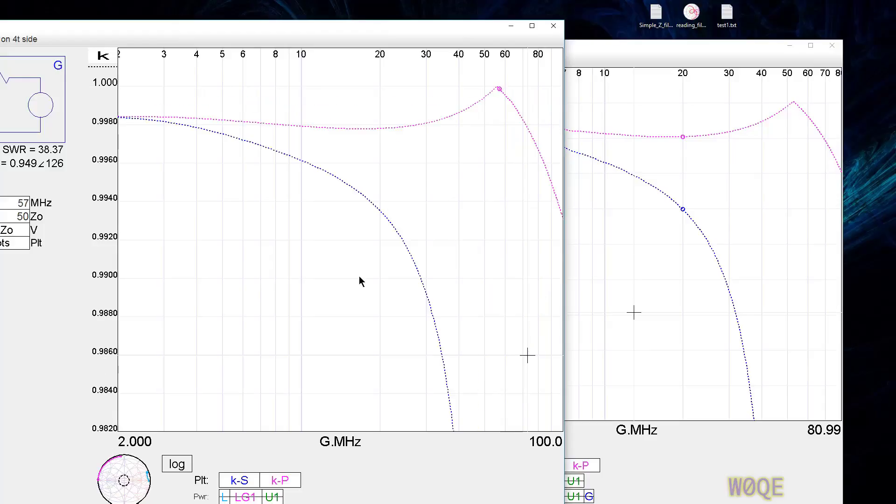
Step: Rearrange both windows, mark k-P at 20.07 MHz (0.998), and bring the 2t-side window forward
double_click(715, 51)
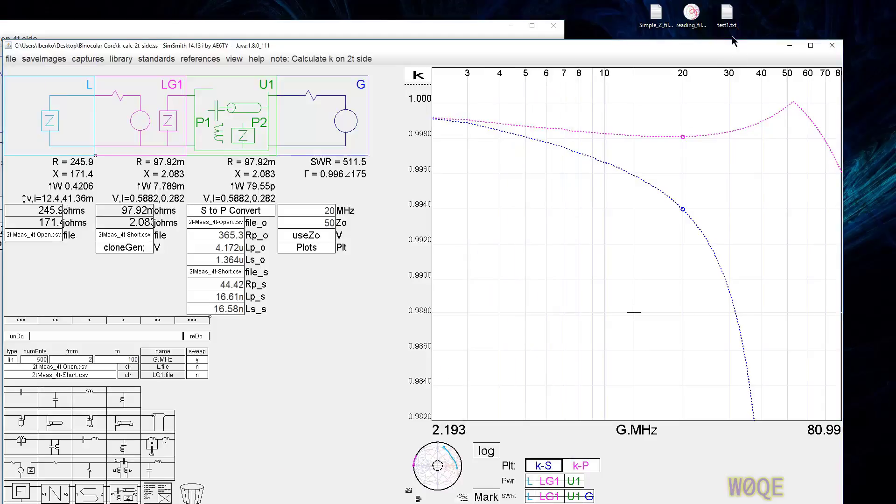
drag(735, 36, 758, 20)
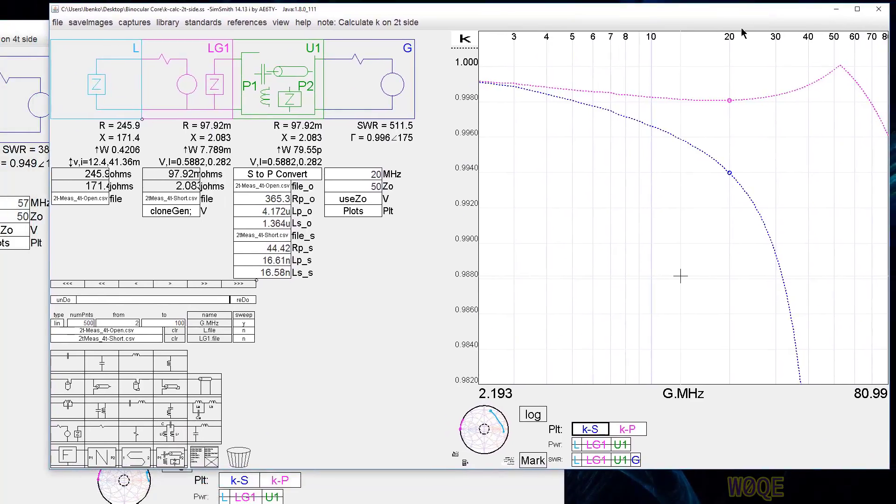
click(456, 494)
drag(424, 22, 329, 15)
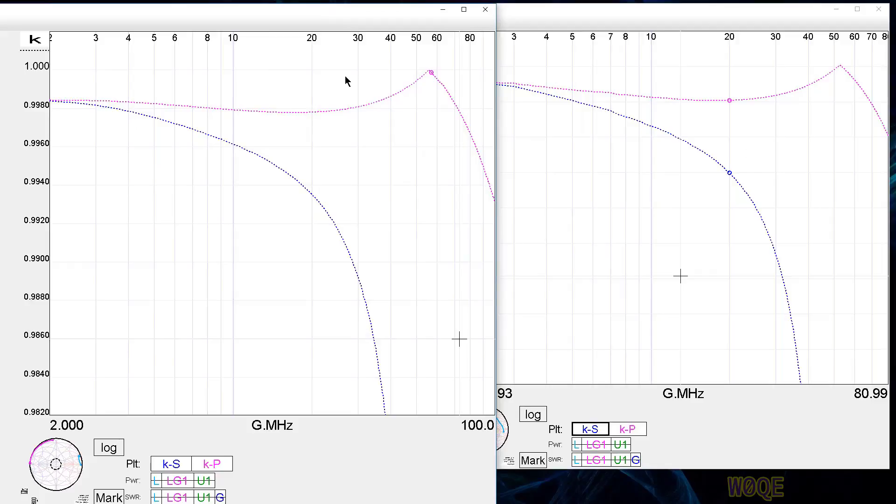
click(312, 112)
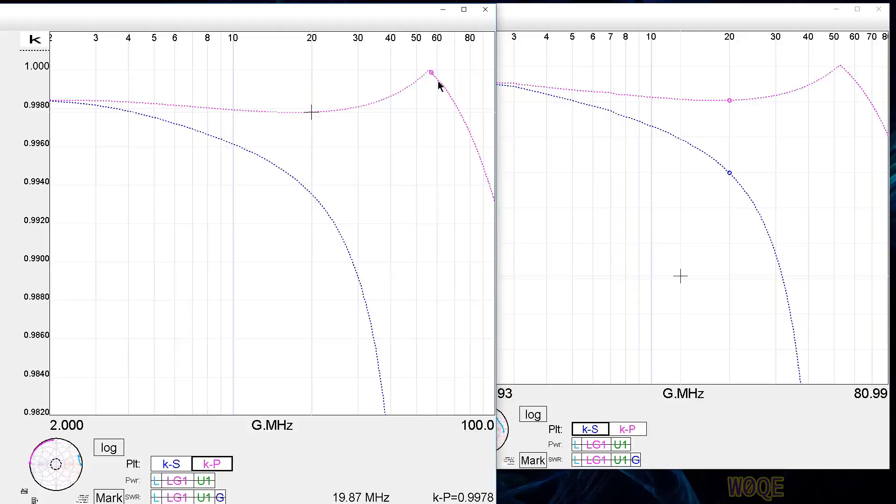
click(730, 101)
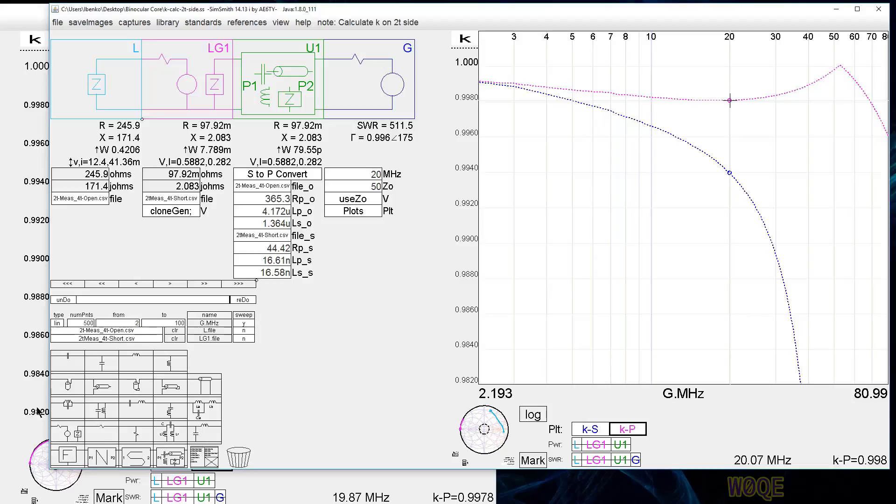
Step: Insert a new two-port block U2 after U1 and remove its direct P1–P2 wire
drag(176, 462, 369, 176)
click(379, 179)
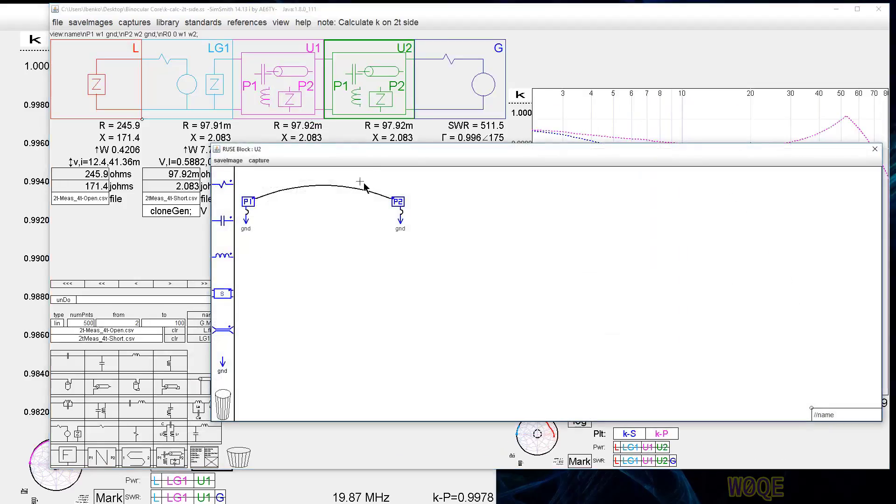
mouse_move(390, 199)
mouse_down()
mouse_move(369, 210)
mouse_move(358, 264)
mouse_move(361, 257)
mouse_up()
Step: Place inductors L1 and L2 in U2, wiring L1 across P1 and L2 to P2
drag(223, 255, 301, 212)
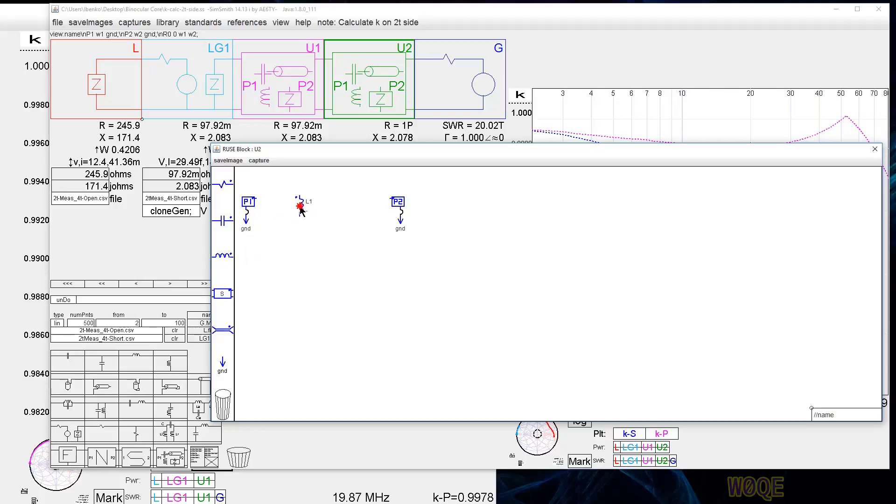
drag(229, 259, 254, 222)
drag(333, 215, 401, 217)
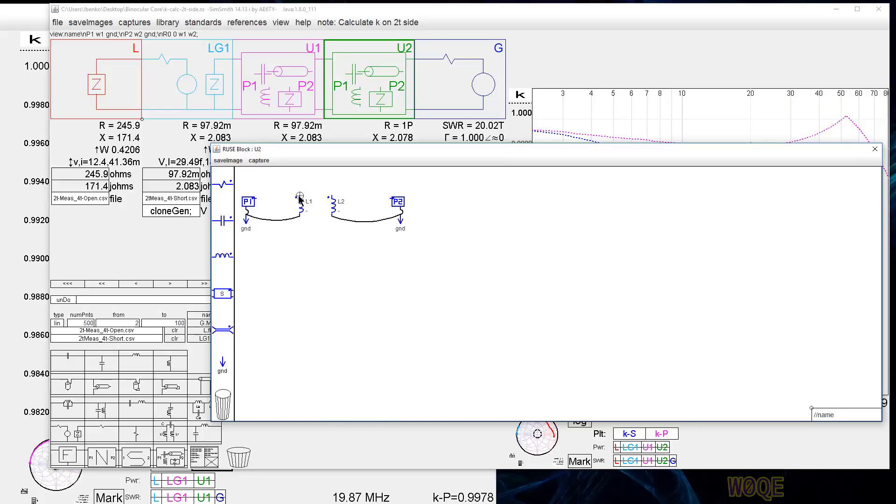
drag(299, 199, 254, 199)
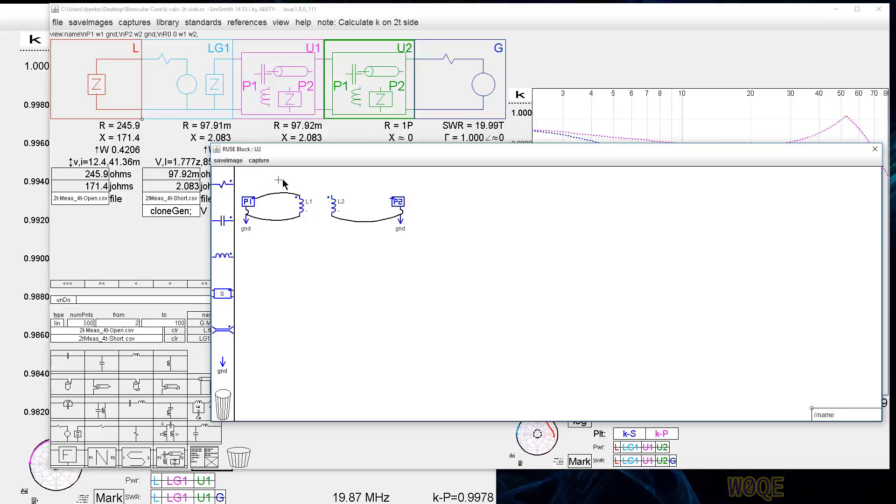
drag(329, 197, 390, 202)
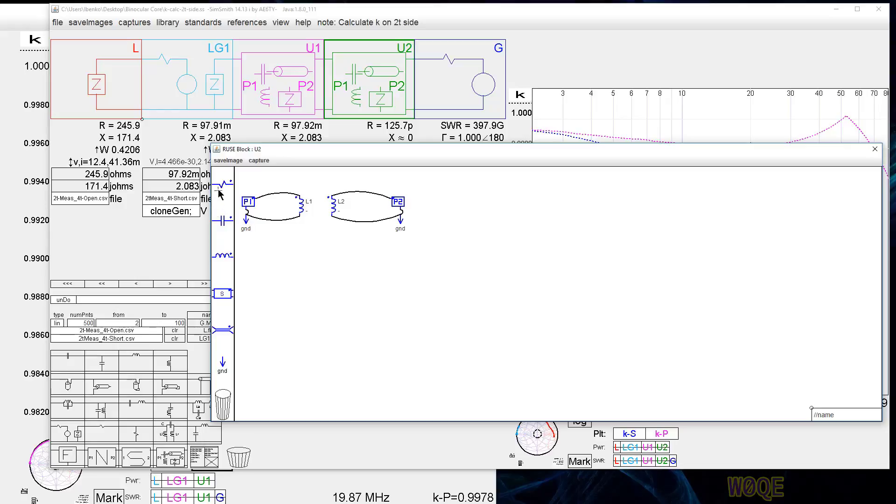
Step: Add a resistor beside L1 in U2 and narrow the block editor so the k plot shows
mouse_move(223, 184)
mouse_down()
mouse_move(273, 238)
mouse_move(277, 206)
mouse_move(273, 231)
mouse_move(276, 210)
mouse_move(296, 186)
mouse_move(278, 218)
mouse_move(250, 218)
mouse_move(265, 234)
mouse_move(247, 220)
mouse_move(264, 212)
mouse_move(256, 206)
mouse_move(314, 224)
mouse_move(341, 247)
mouse_move(351, 208)
mouse_move(338, 246)
mouse_move(356, 213)
mouse_move(339, 196)
mouse_move(348, 219)
mouse_move(333, 222)
mouse_move(342, 268)
mouse_up()
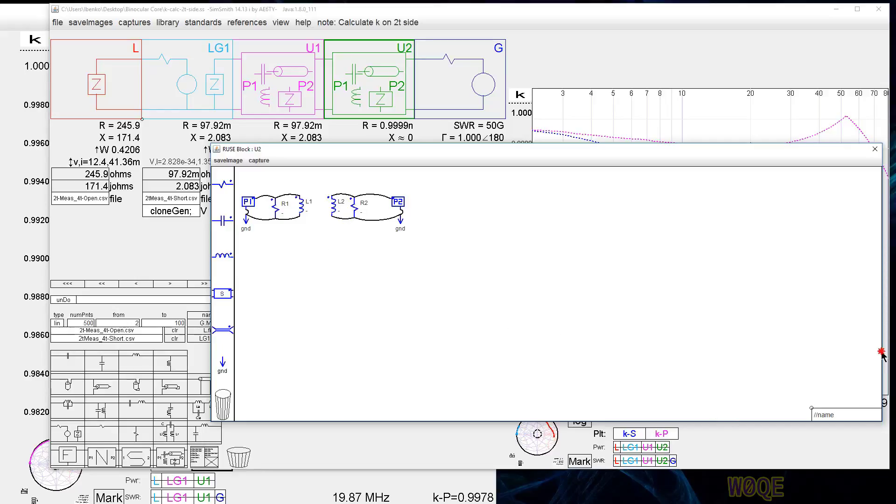
drag(882, 352, 475, 302)
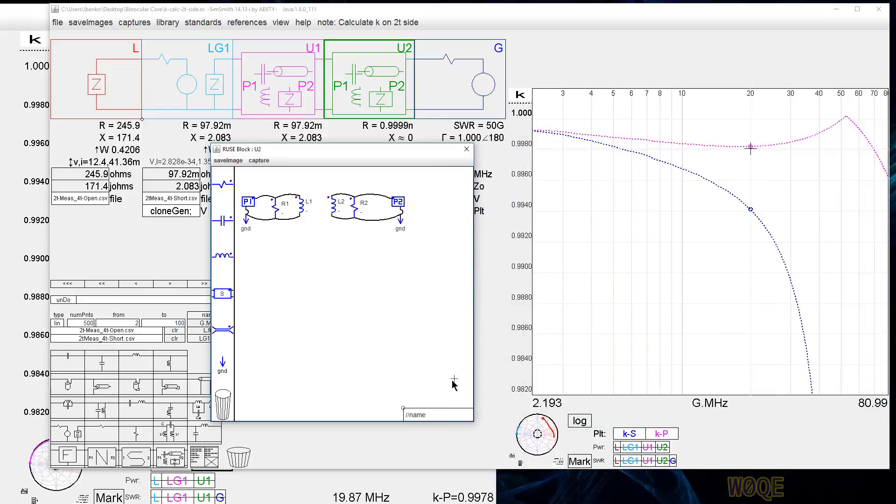
Step: Enlarge U2's text area and add the coupling line 'K1 L1 L2 k;' below //name
drag(404, 408, 310, 280)
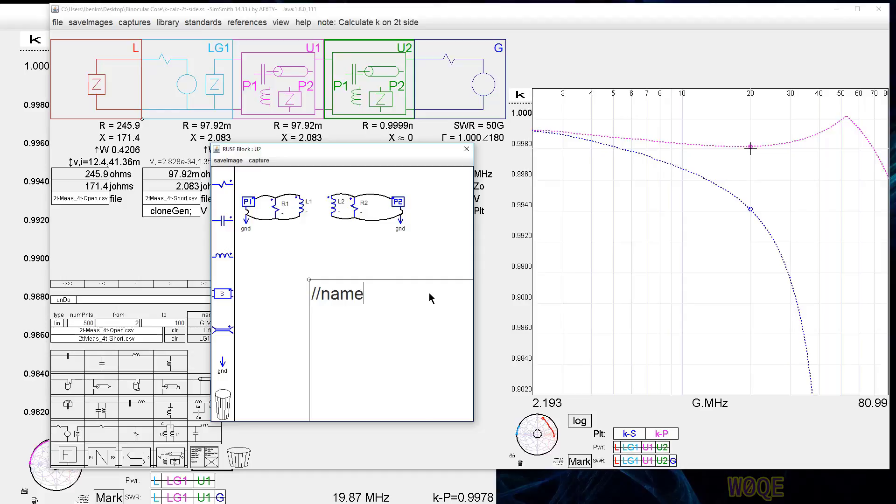
key(Return)
text(K1 L1 L2 k;)
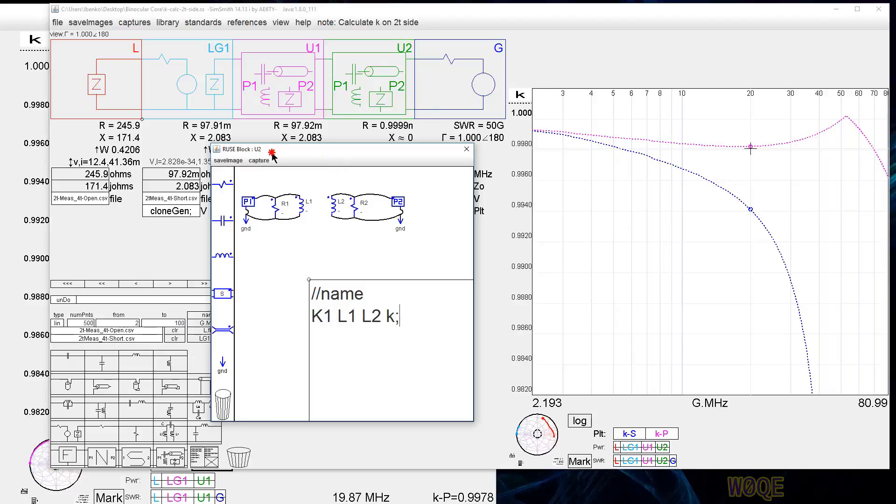
drag(292, 150, 558, 171)
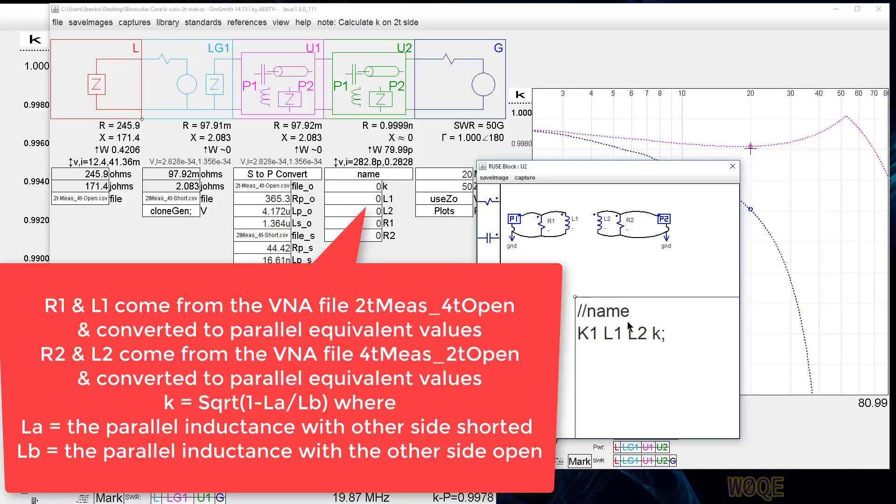
Step: Add the parameter line 'R1; L1; R2; L2 k;' to U2 and close the editor
key(Return)
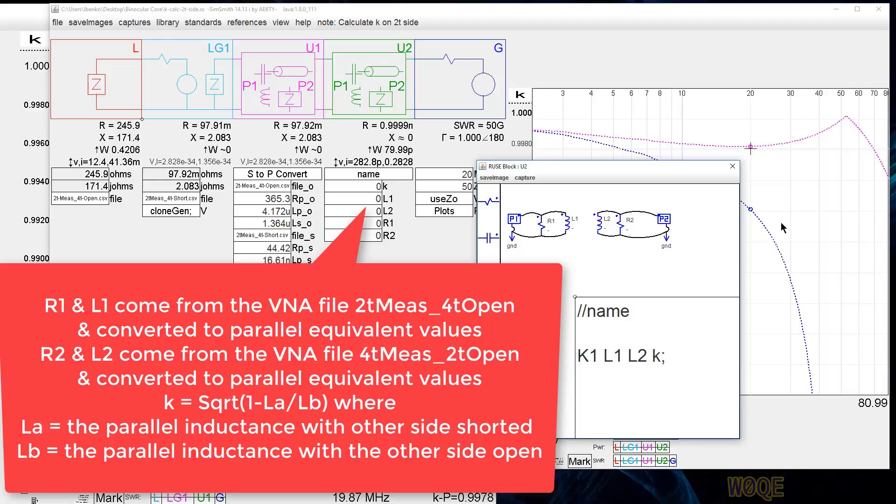
text(R1; L1;)
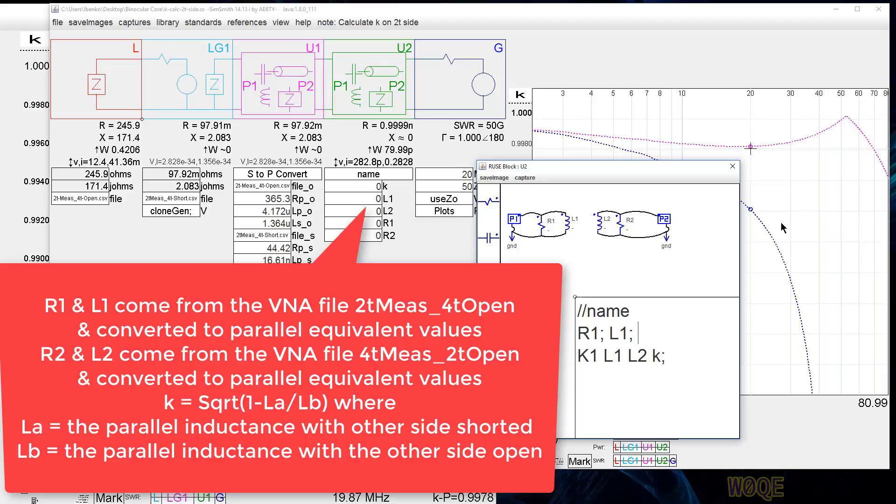
text( R2)
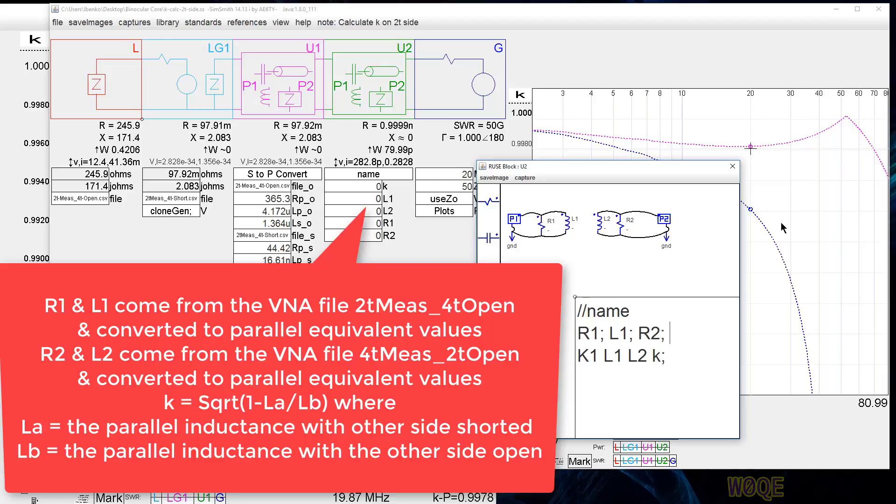
text(; L2 k;)
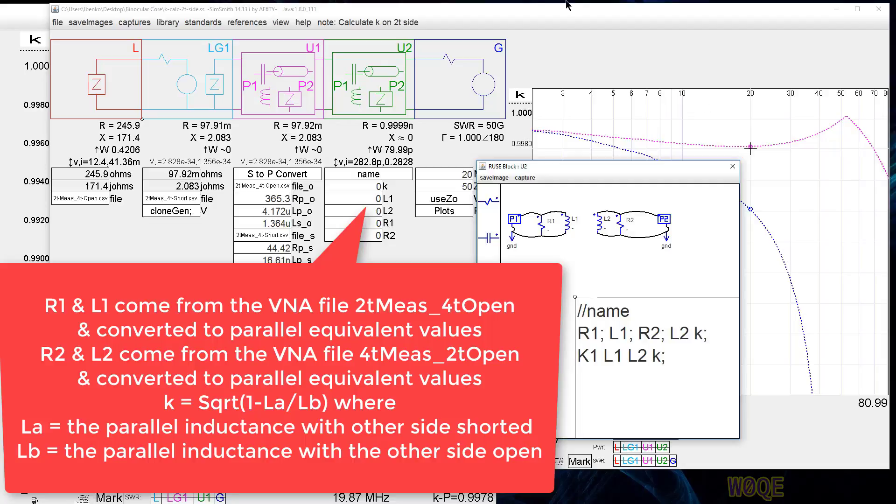
click(733, 166)
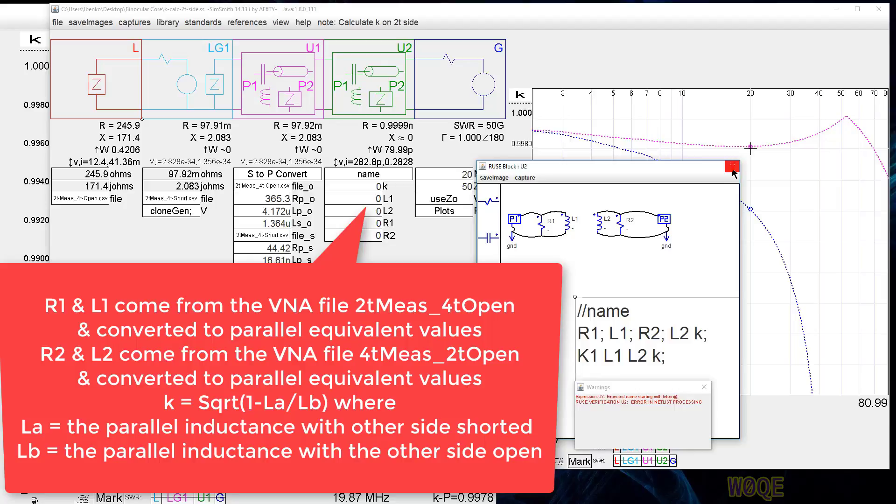
Step: Fix the missing semicolon after L2 so U2 exposes R1, L1, R2, L2 and k
click(375, 181)
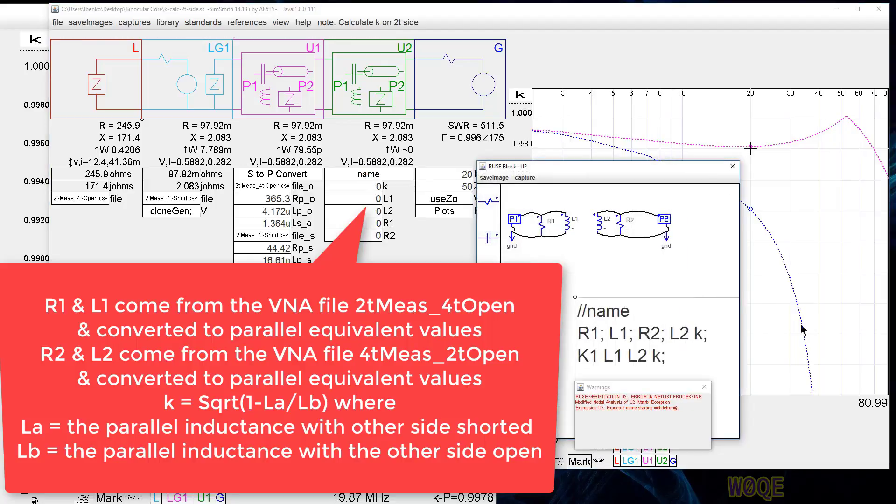
click(703, 387)
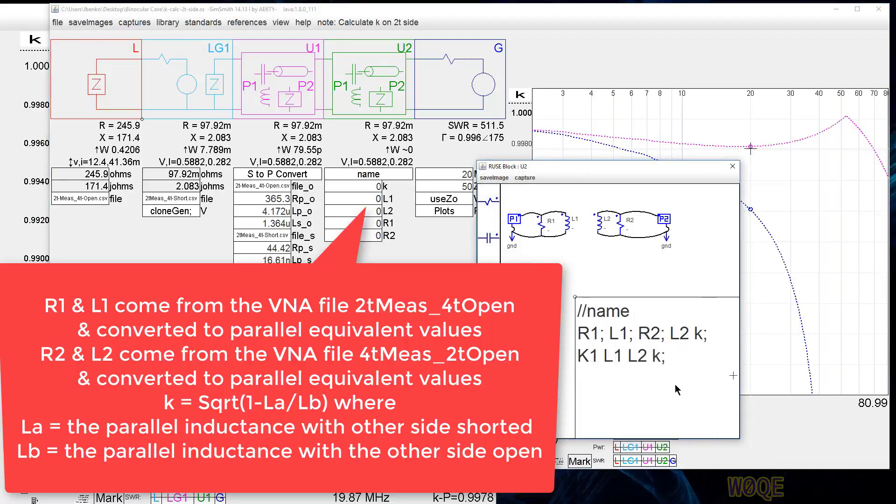
click(690, 335)
text(;)
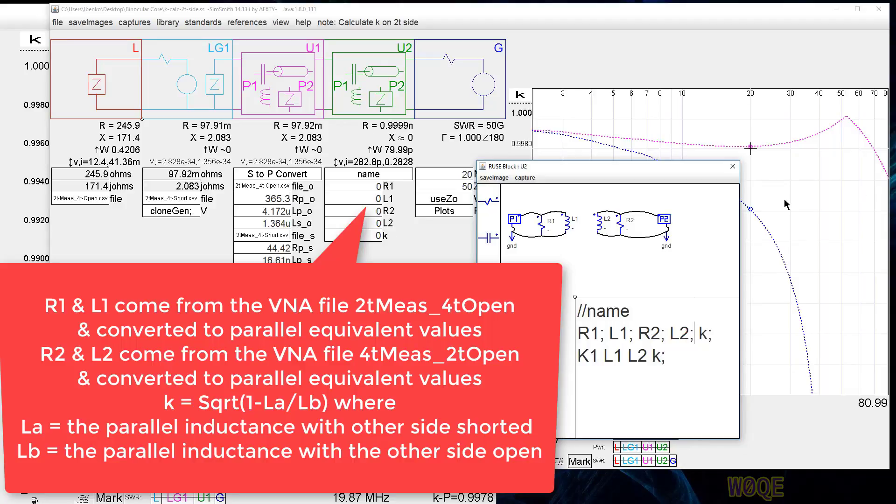
click(732, 167)
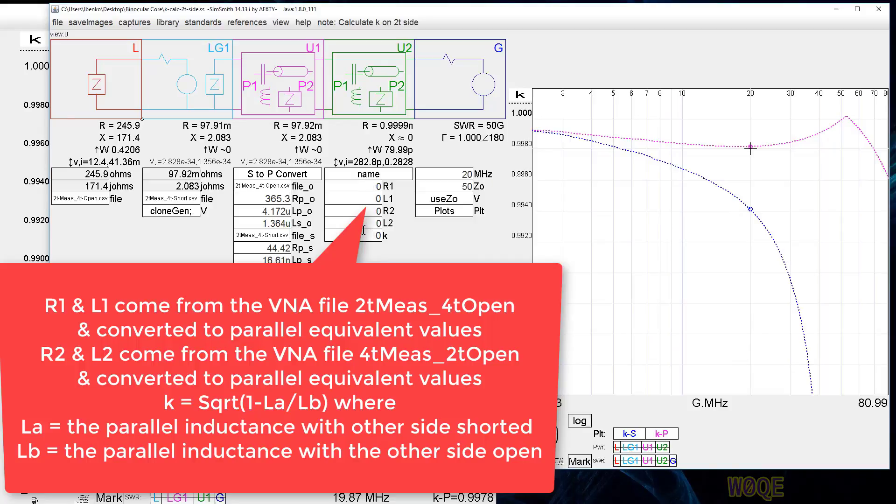
Step: Widen the k plot to 2–100 MHz and raise its vertical scale to 1.002
click(370, 177)
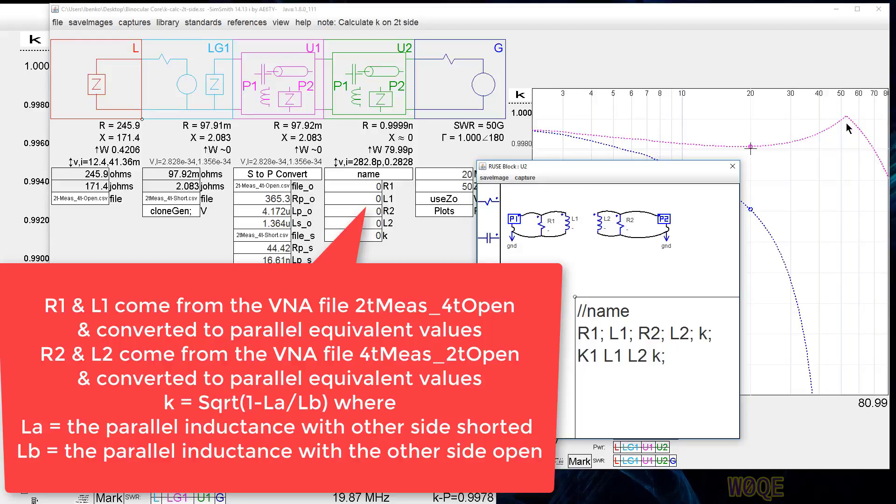
click(733, 167)
scroll(757, 174, down, 2)
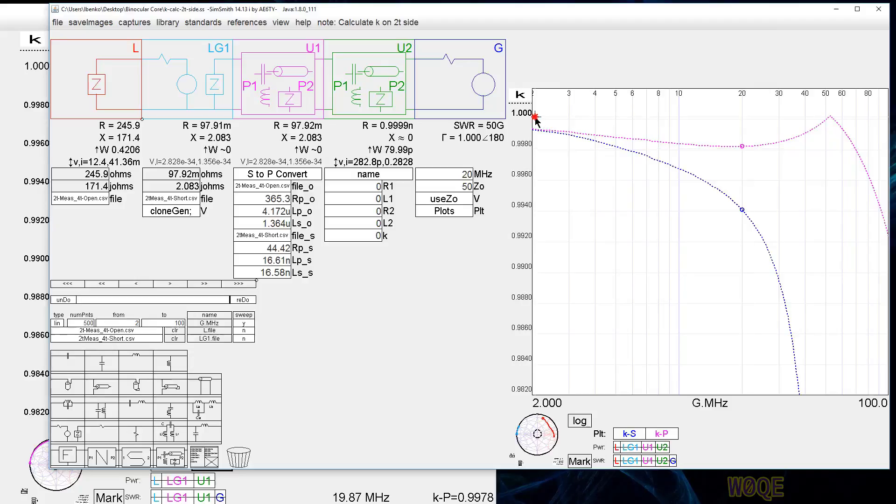
drag(520, 114, 526, 150)
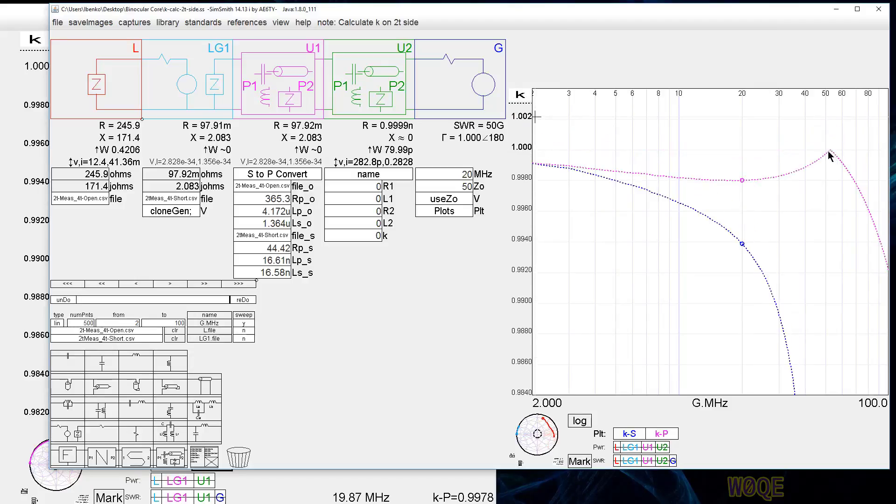